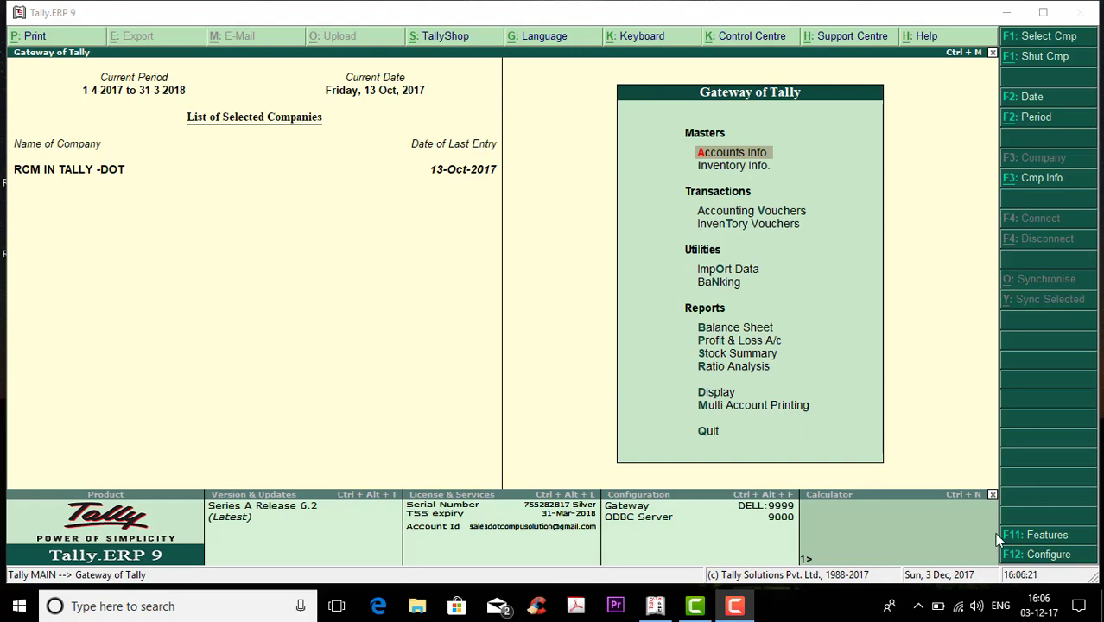
# Open the company's Statutory and Taxation features and enable setting or altering the GST details.
pyautogui.click(1022, 537)
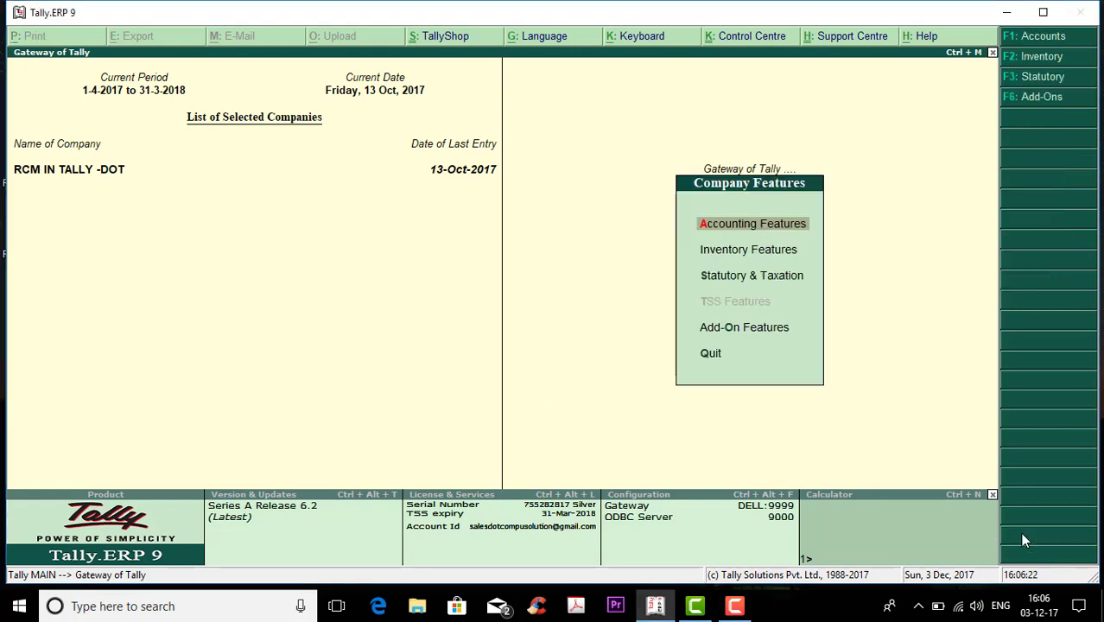
pyautogui.click(734, 276)
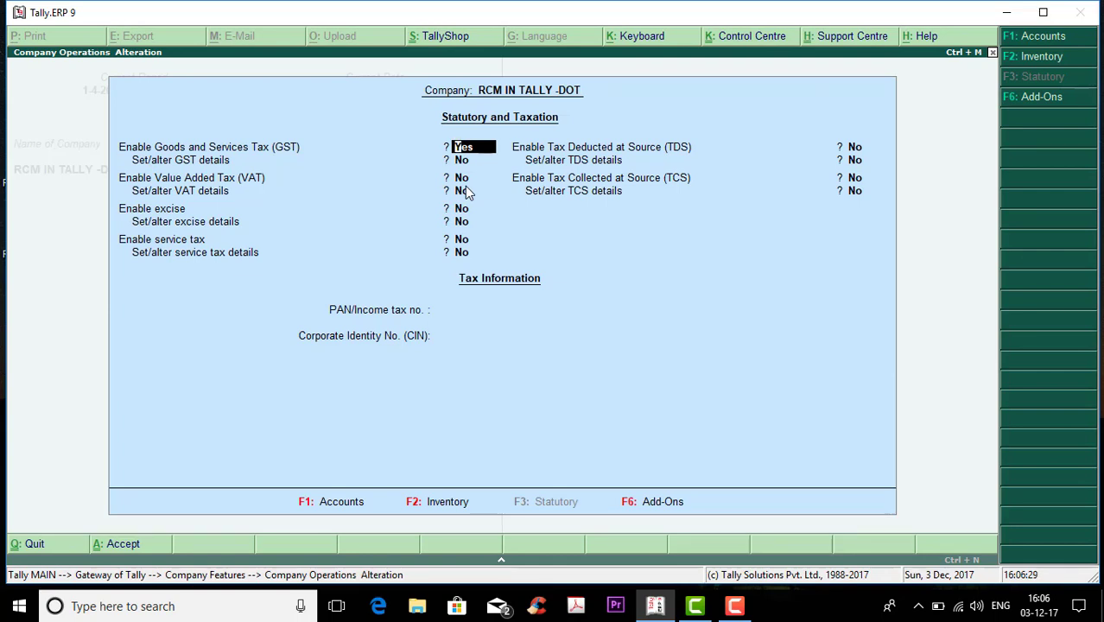
pyautogui.press('Return')
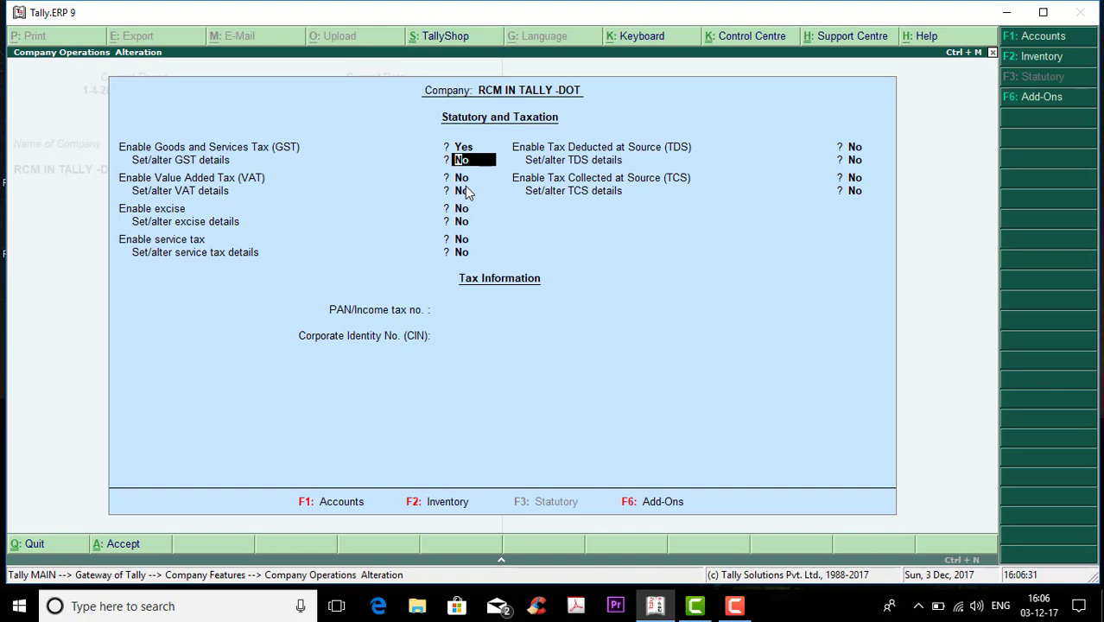
pyautogui.write('y')
pyautogui.press('Return')
pyautogui.press('Return')
pyautogui.press('Return')
pyautogui.press('Return')
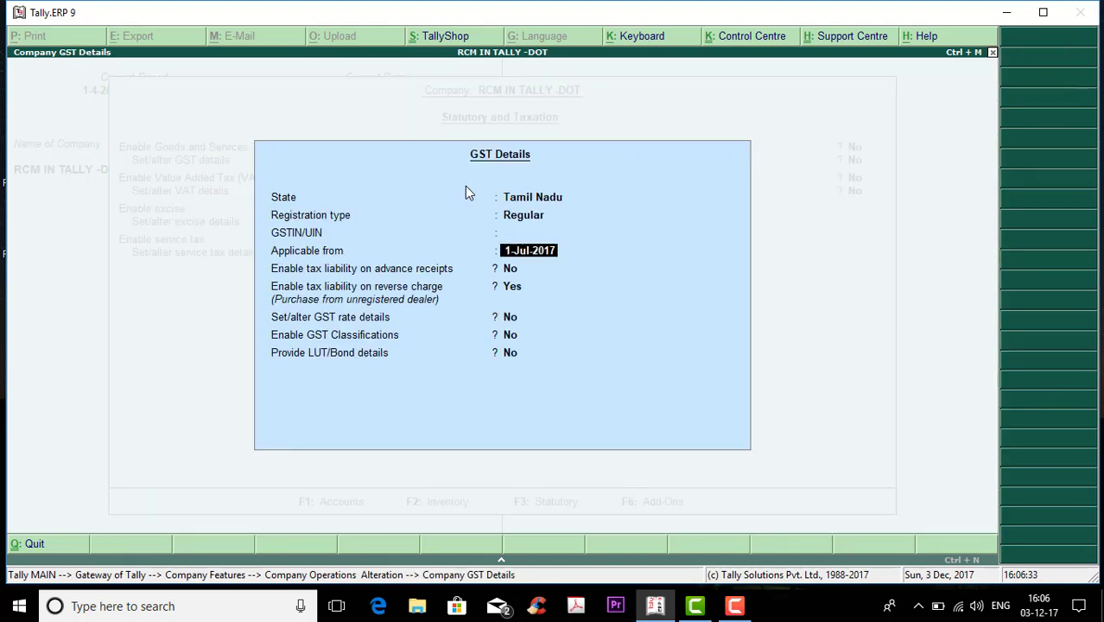
# Accept the GST details with tax liability on reverse charge kept enabled, and save the Statutory and Taxation settings.
pyautogui.press('Return')
pyautogui.press('Return')
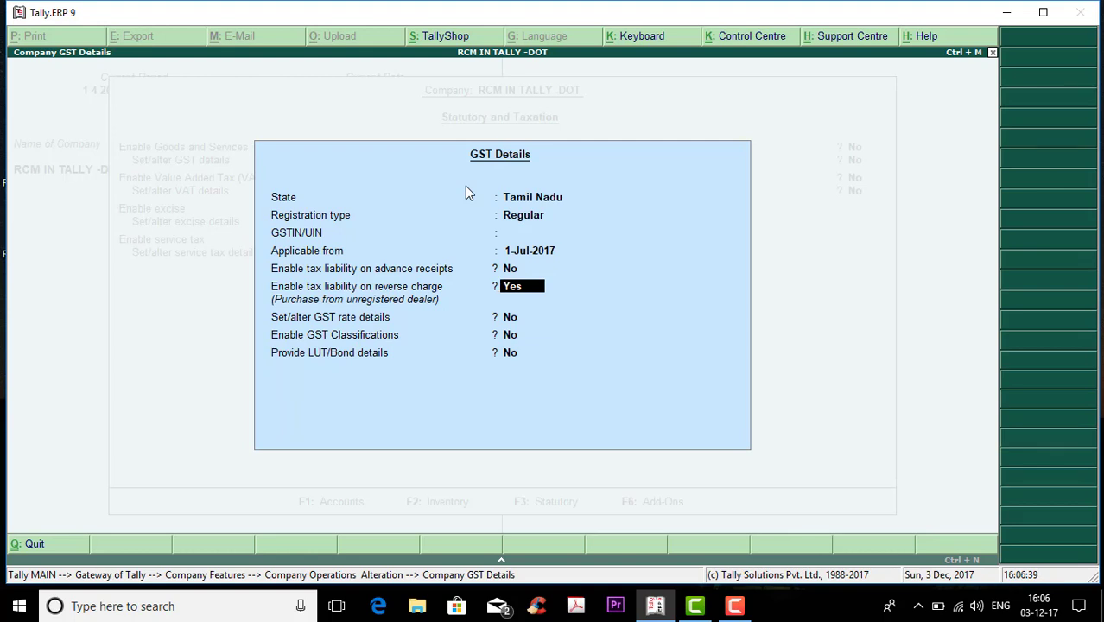
pyautogui.press('Return')
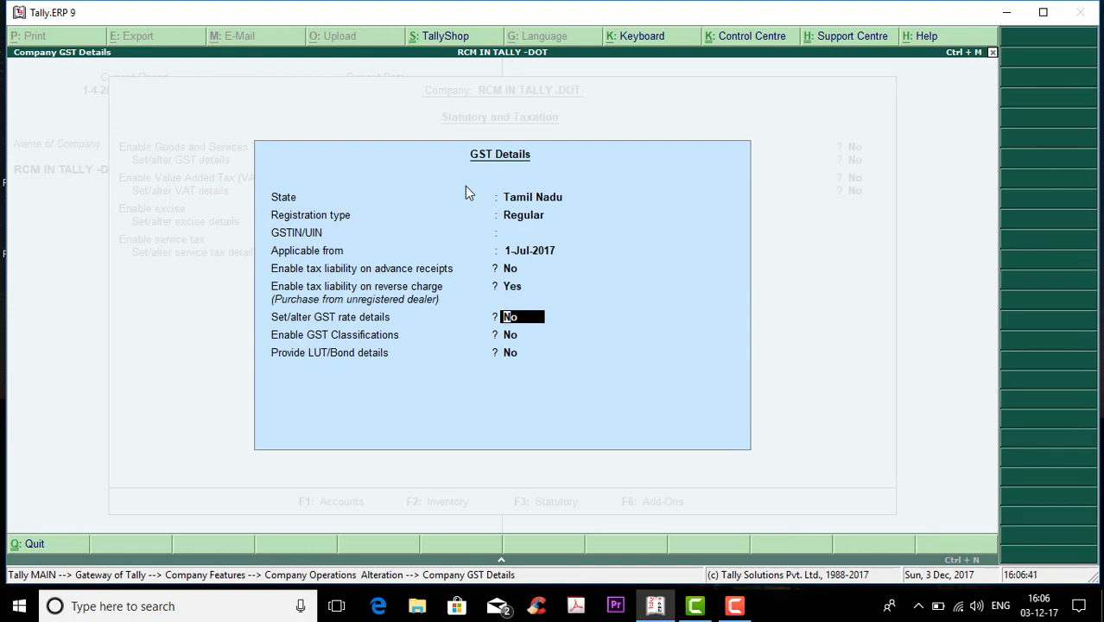
pyautogui.hotkey('ctrl', 'a')
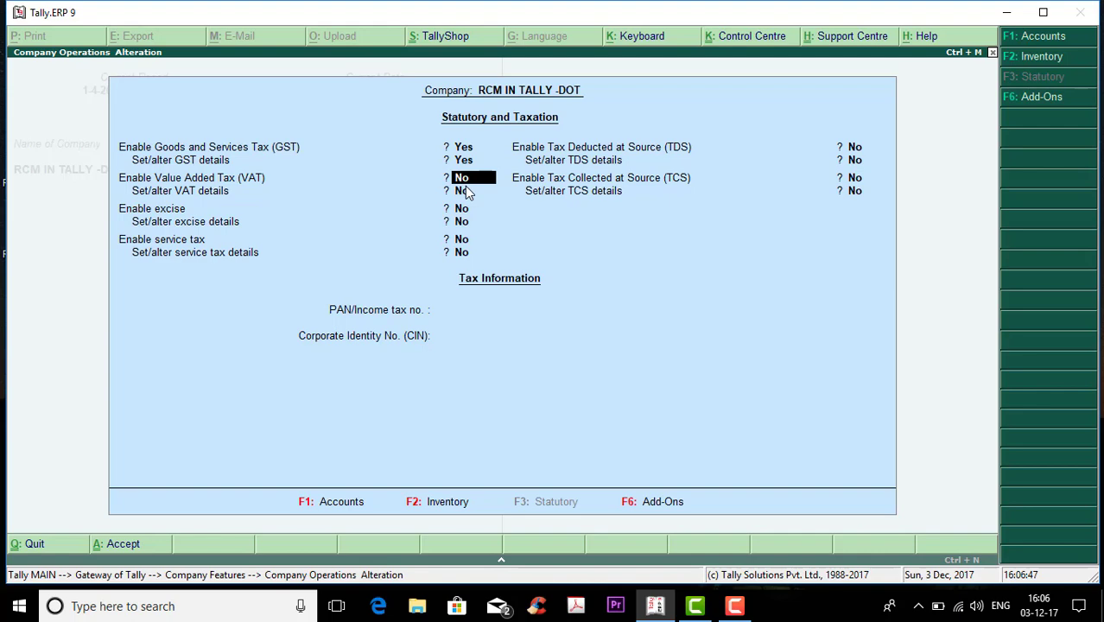
pyautogui.hotkey('ctrl', 'a')
pyautogui.press('Escape')
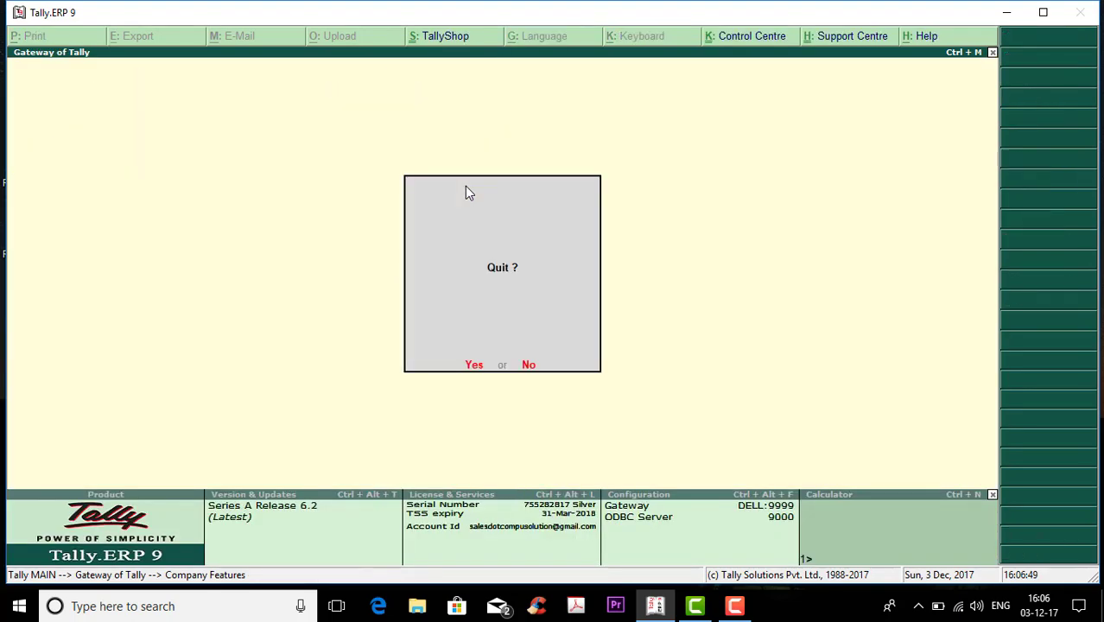
# Start a purchase voucher with supplier invoice number 123 dated 13-Oct-2017 and B2B URD LOCAL as the party account.
pyautogui.press('Return')
pyautogui.press('Down')
pyautogui.press('Down')
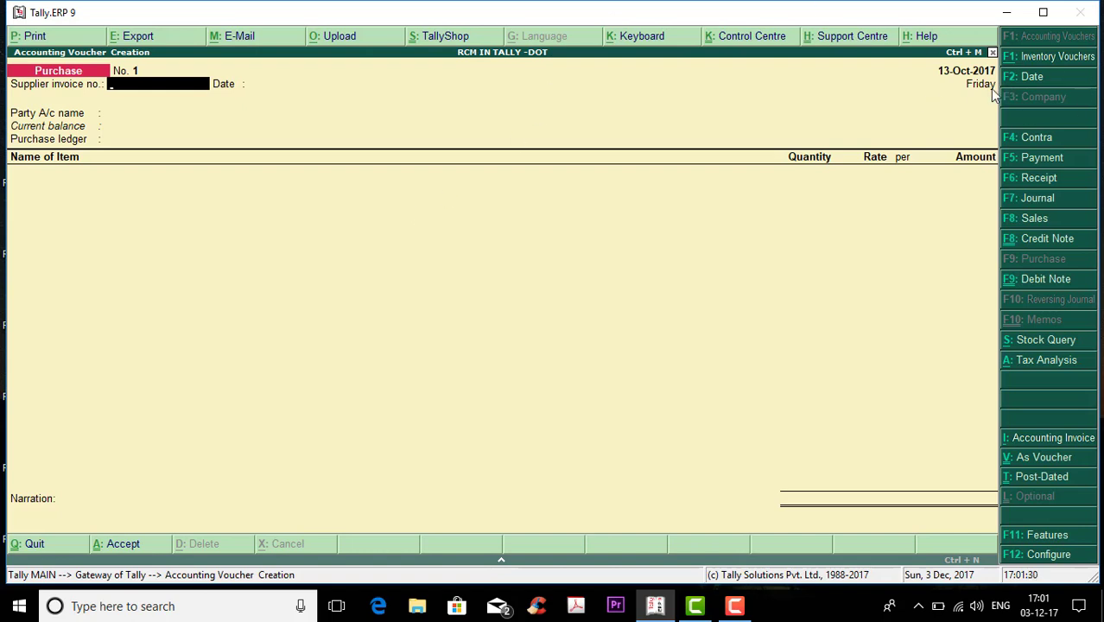
pyautogui.write('123')
pyautogui.press('Return')
pyautogui.press('Return')
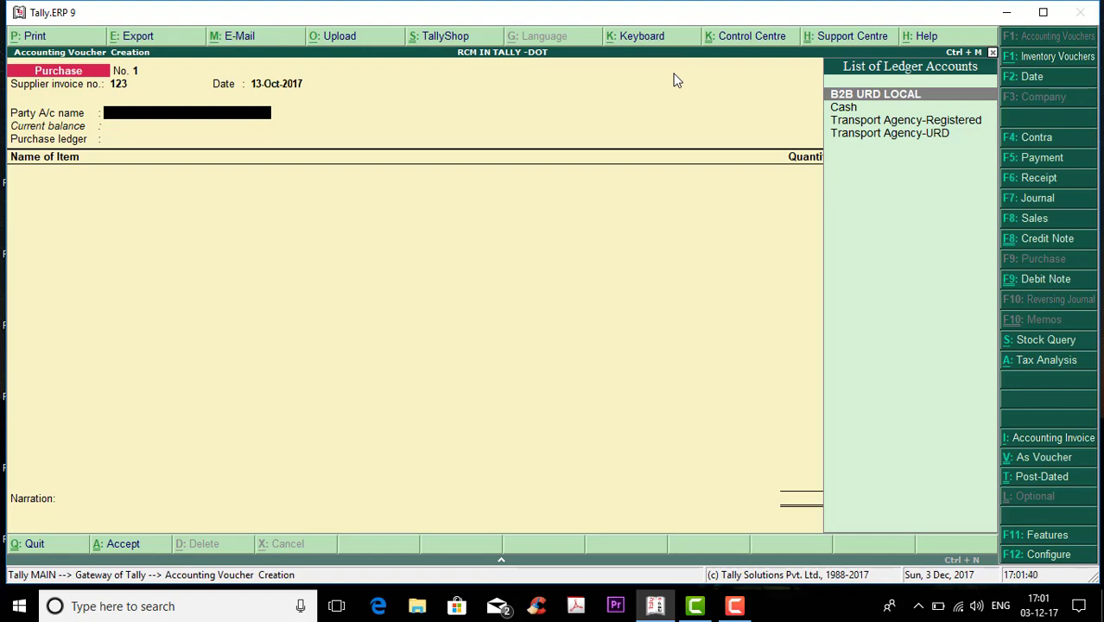
pyautogui.press('Return')
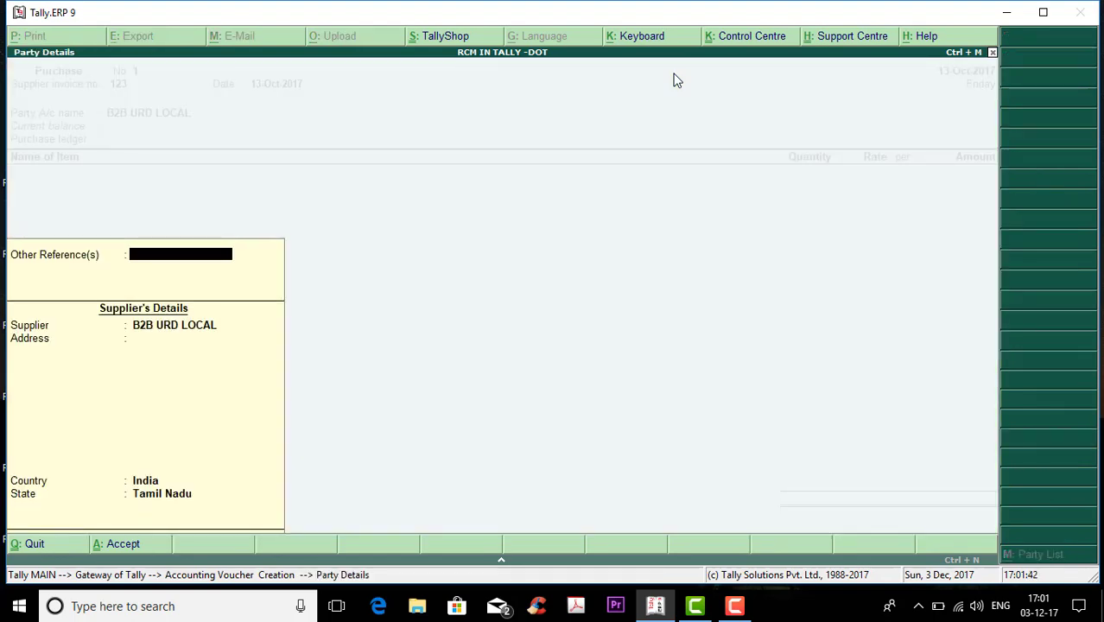
pyautogui.press('Return')
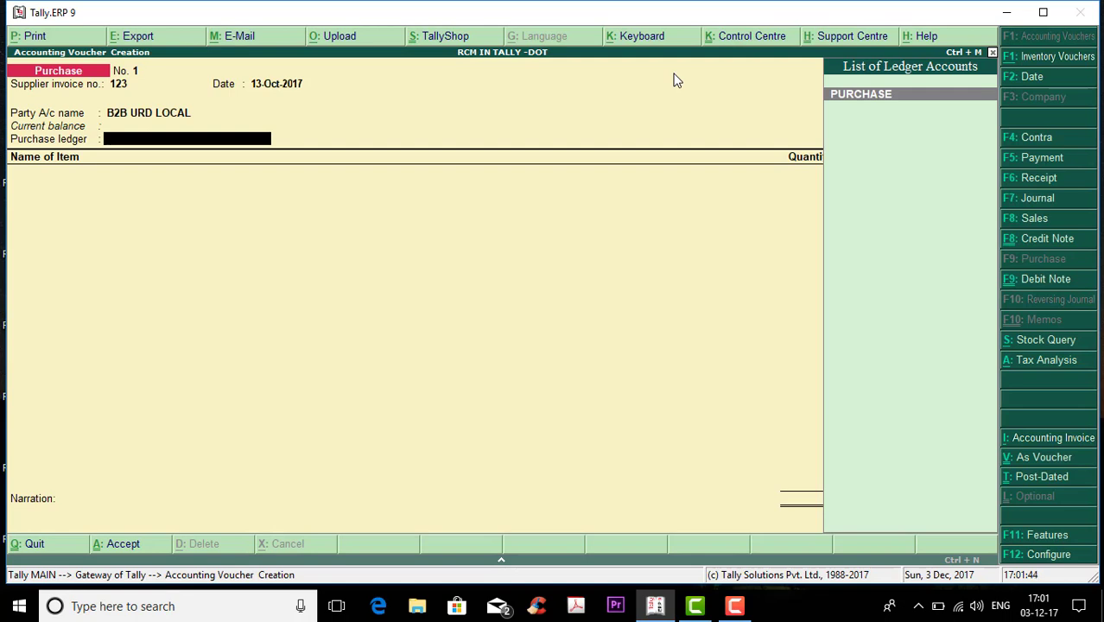
# Choose the PURCHASE ledger and classify the transaction as Purchase From Unregistered Dealer - Exempt.
pyautogui.press('Return')
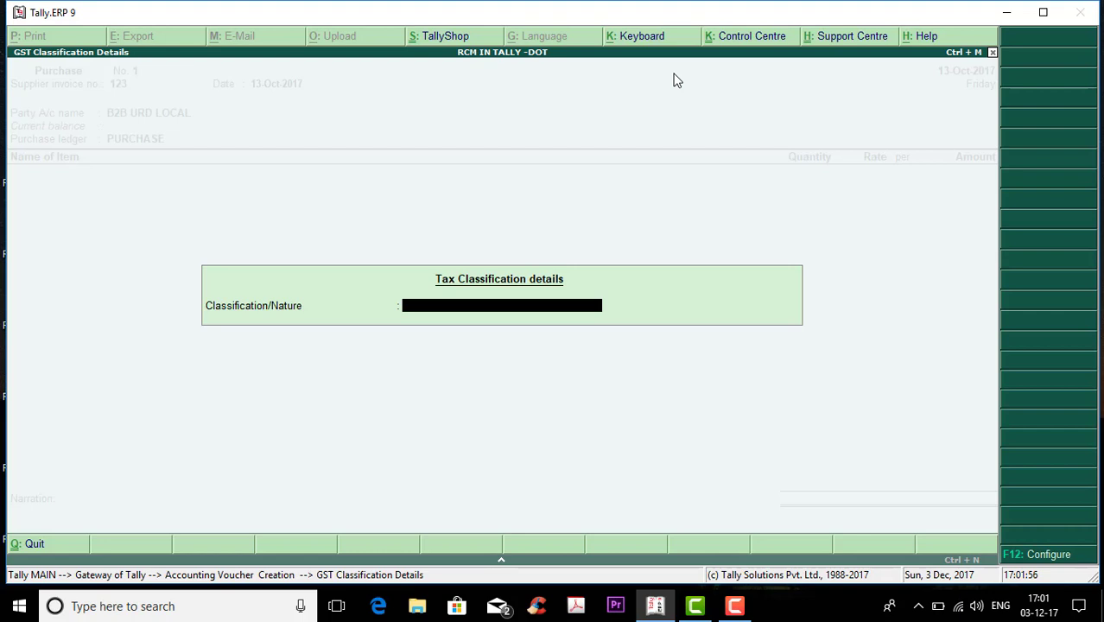
pyautogui.press('Up')
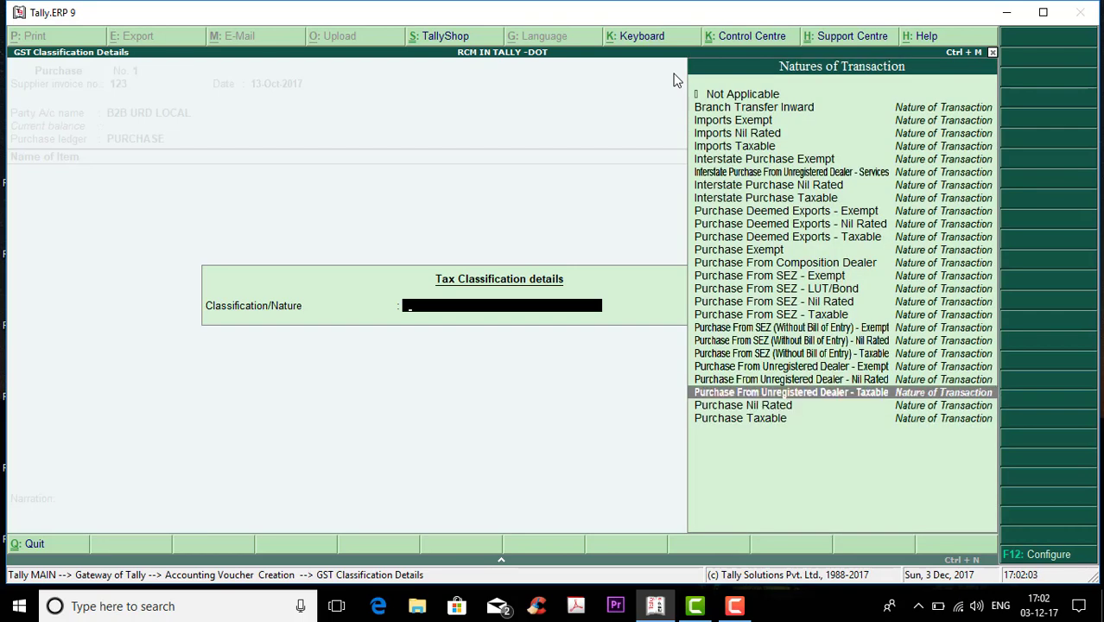
pyautogui.press('Up')
pyautogui.press('Up')
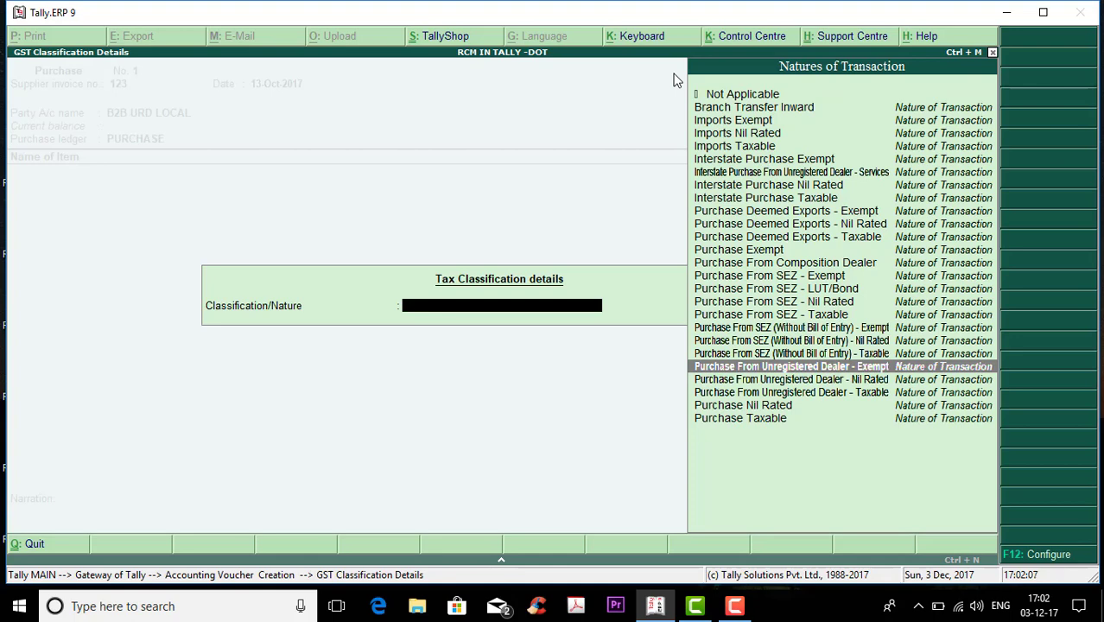
pyautogui.press('Return')
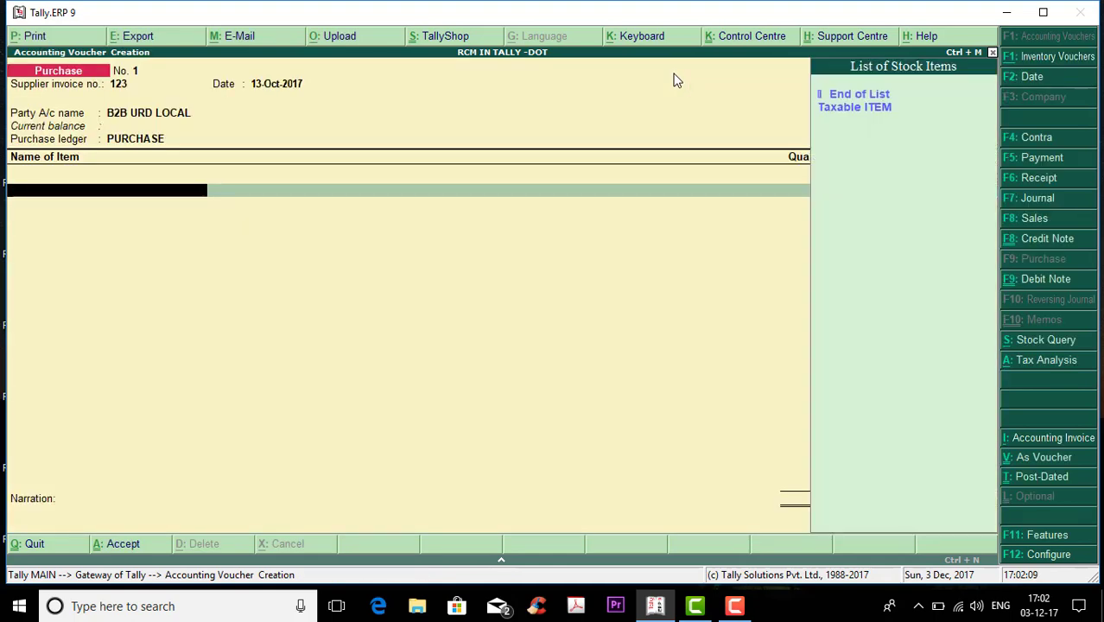
# Add Taxable ITEM to the purchase voucher with a quantity of 500 NOS at a rate of 20.00.
pyautogui.press('Down')
pyautogui.press('Return')
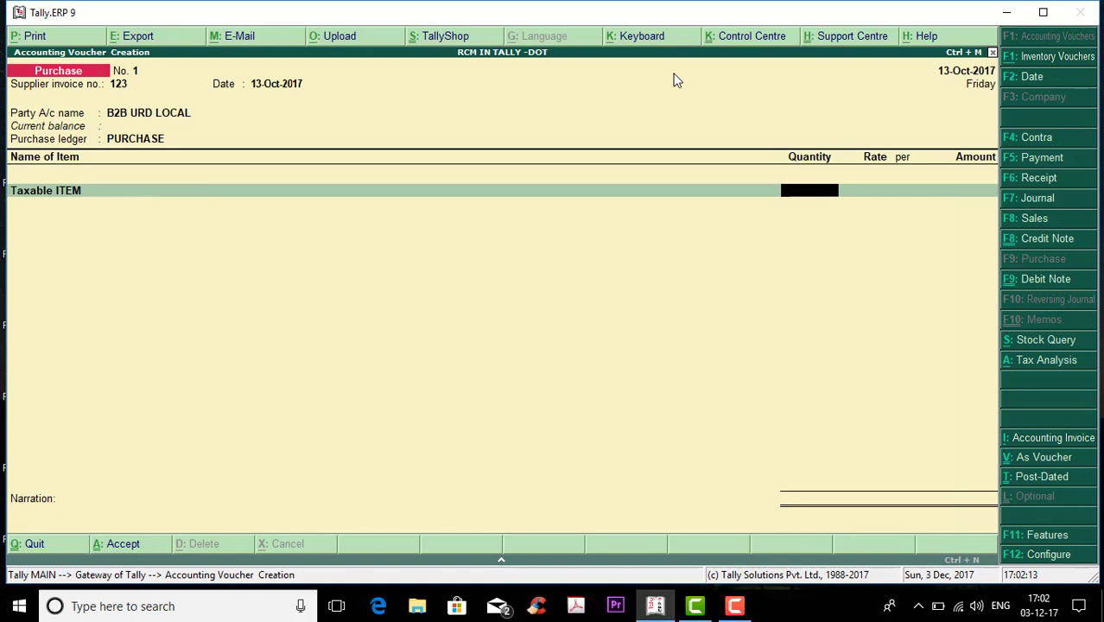
pyautogui.write('500')
pyautogui.press('Return')
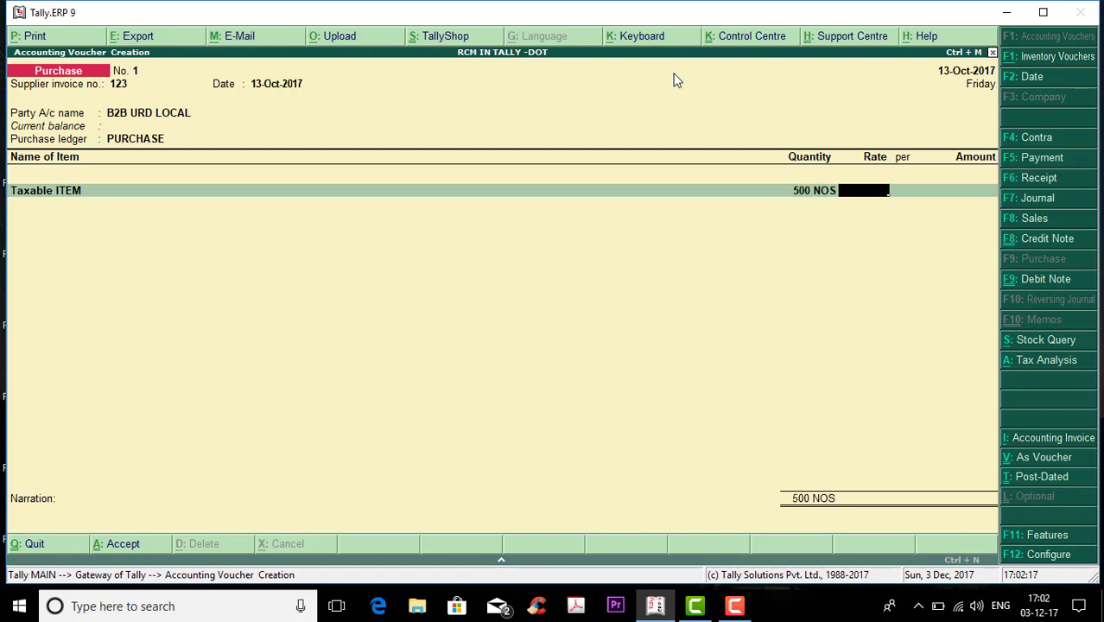
pyautogui.write('10')
pyautogui.press('Return')
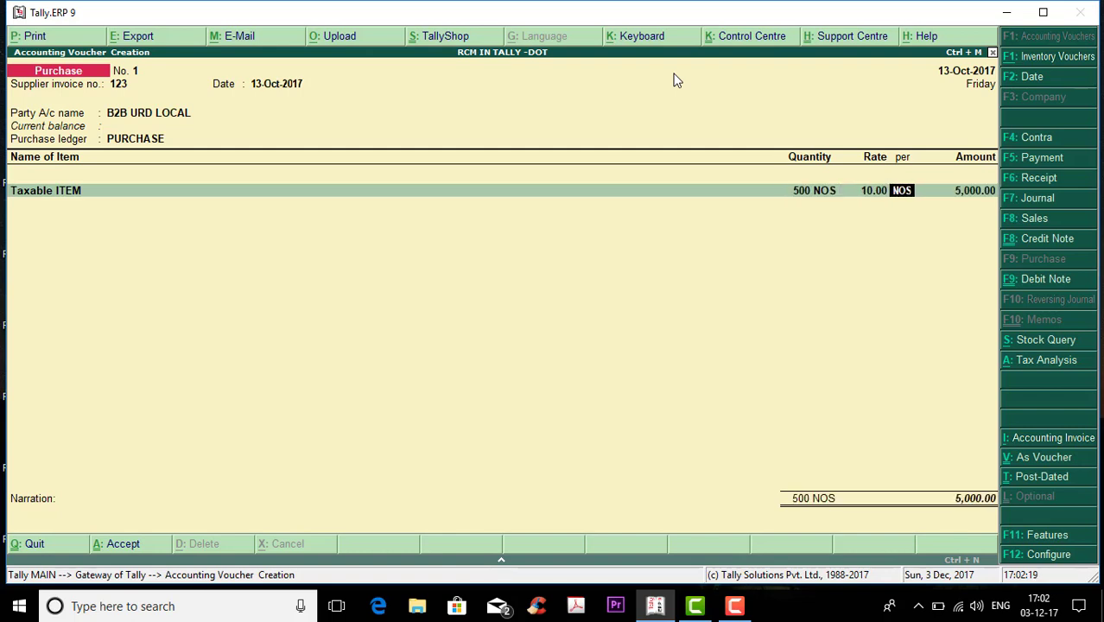
pyautogui.press('BackSpace')
pyautogui.write('20')
pyautogui.press('Return')
pyautogui.press('Return')
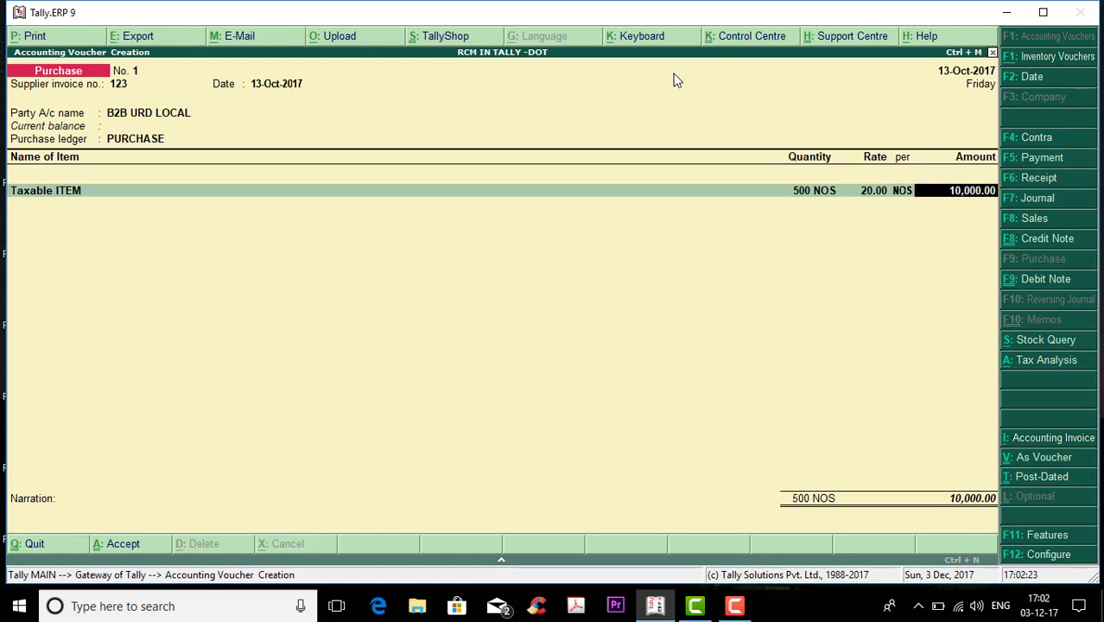
# Examine the detailed tax analysis of the purchase voucher, then return to the voucher.
pyautogui.hotkey('alt', 'a')
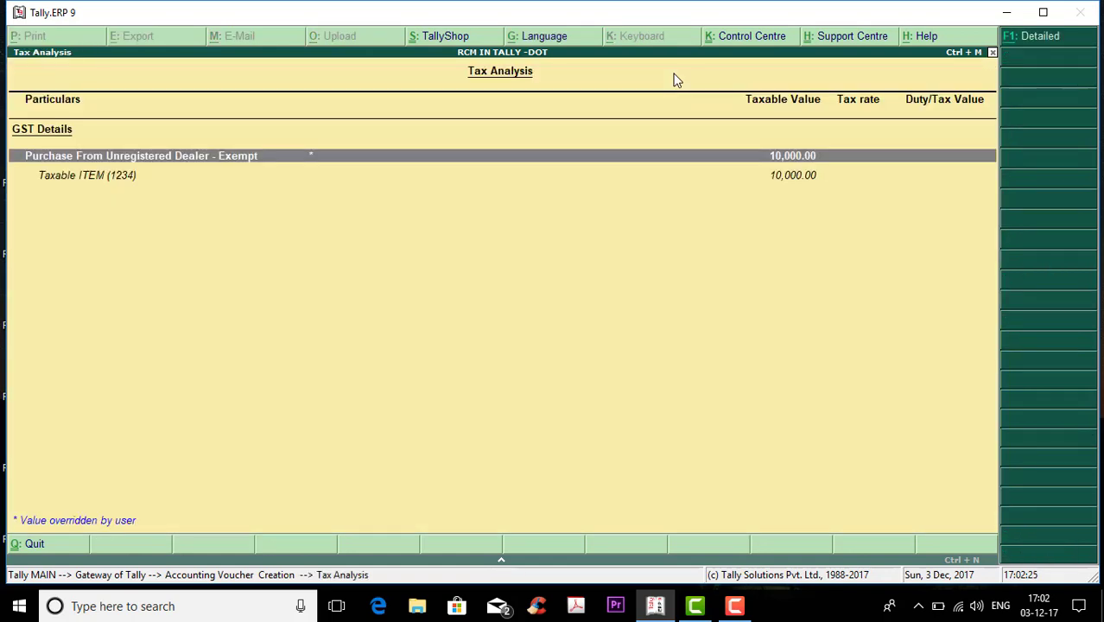
pyautogui.hotkey('alt', 'F1')
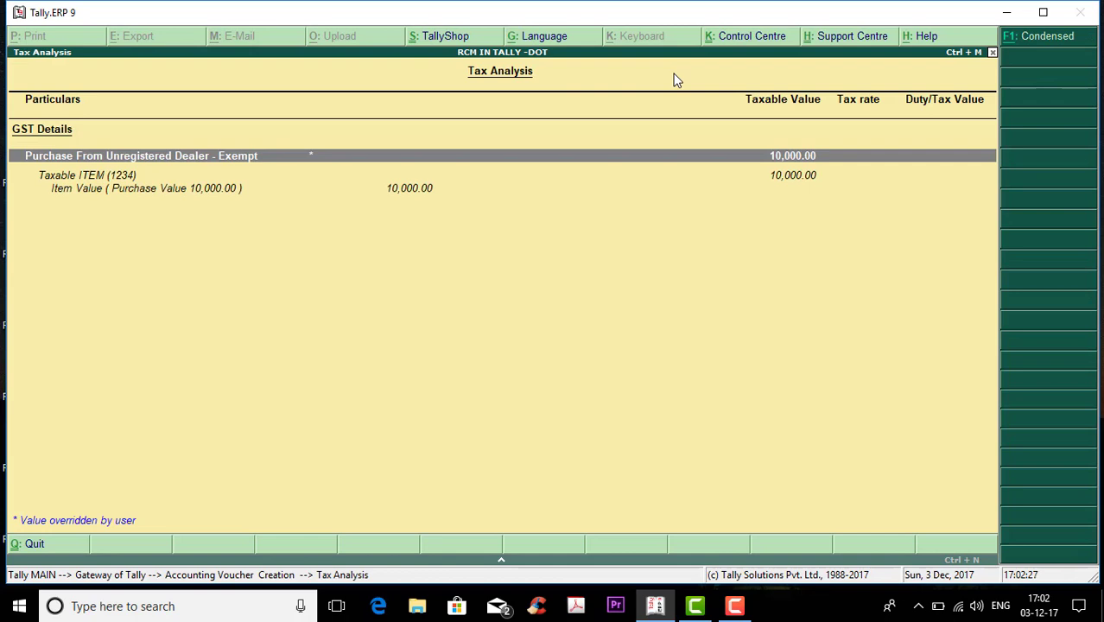
pyautogui.press('Escape')
# Save the purchase voucher by accepting the modified tax details, and leave voucher creation.
pyautogui.press('Return')
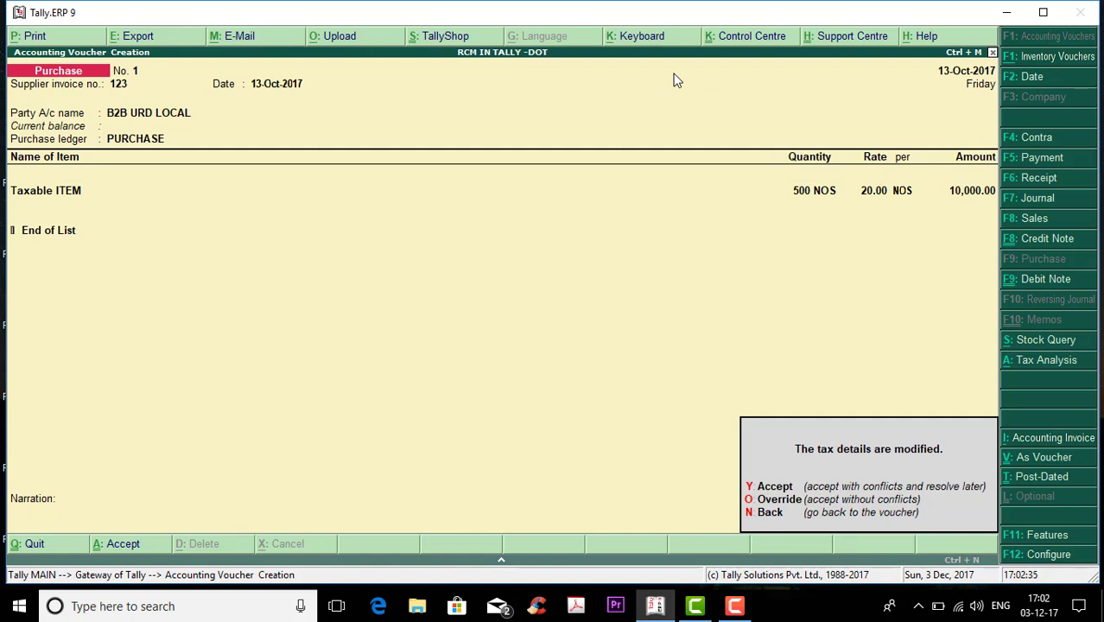
pyautogui.press('y')
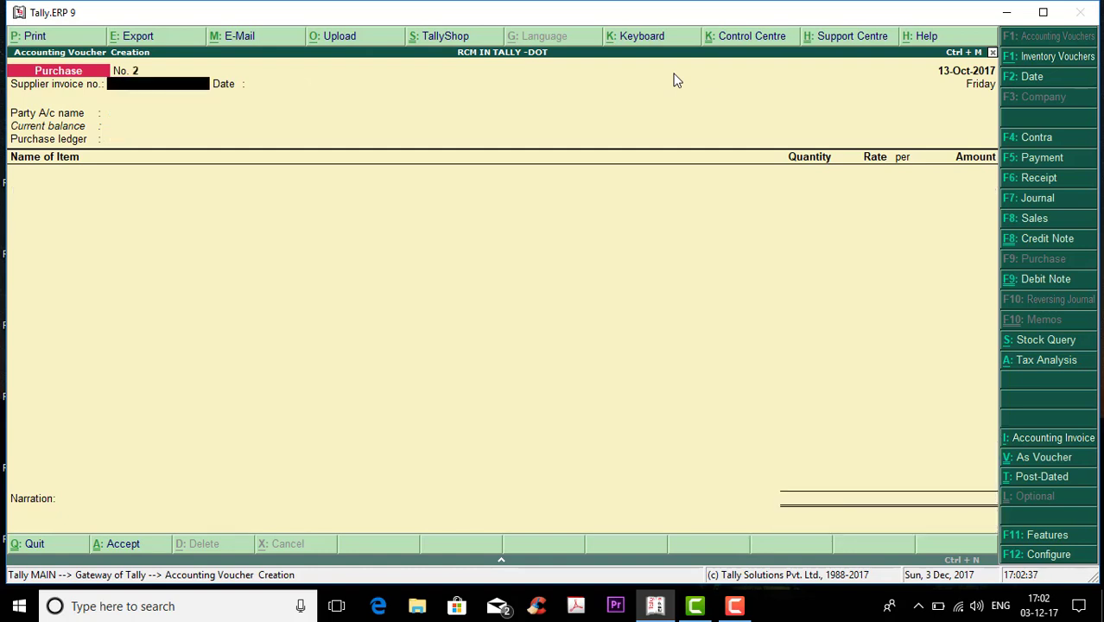
pyautogui.press('Escape')
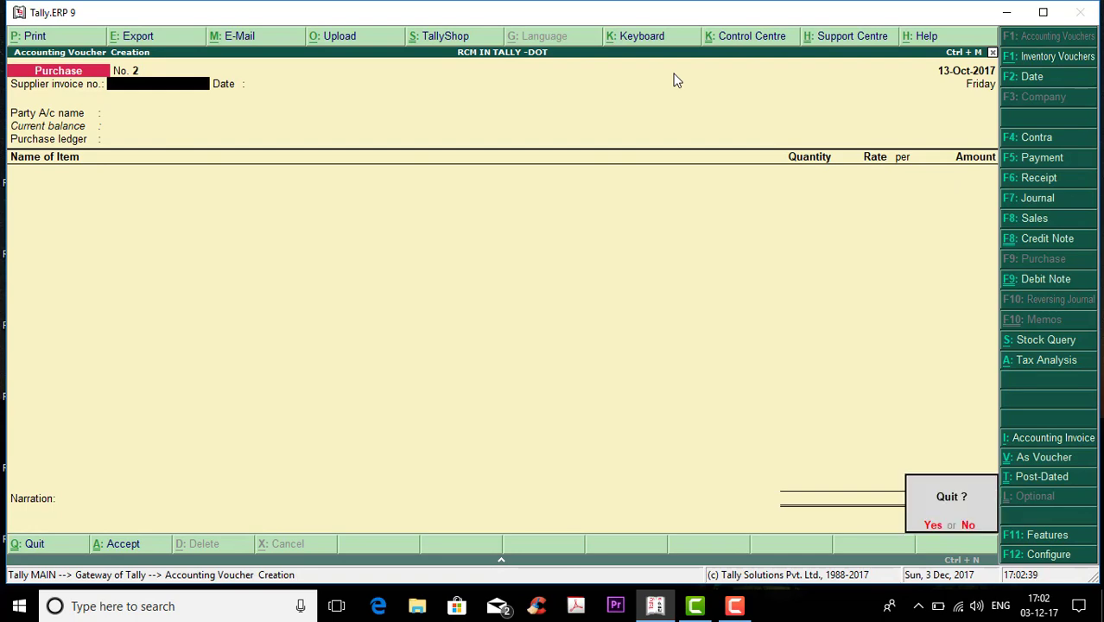
pyautogui.press('y')
# Open the GSTR-2 return among the statutory GST reports.
pyautogui.press('Down')
pyautogui.press('Down')
pyautogui.press('Down')
pyautogui.press('Down')
pyautogui.press('Down')
pyautogui.press('Down')
pyautogui.press('Down')
pyautogui.press('Down')
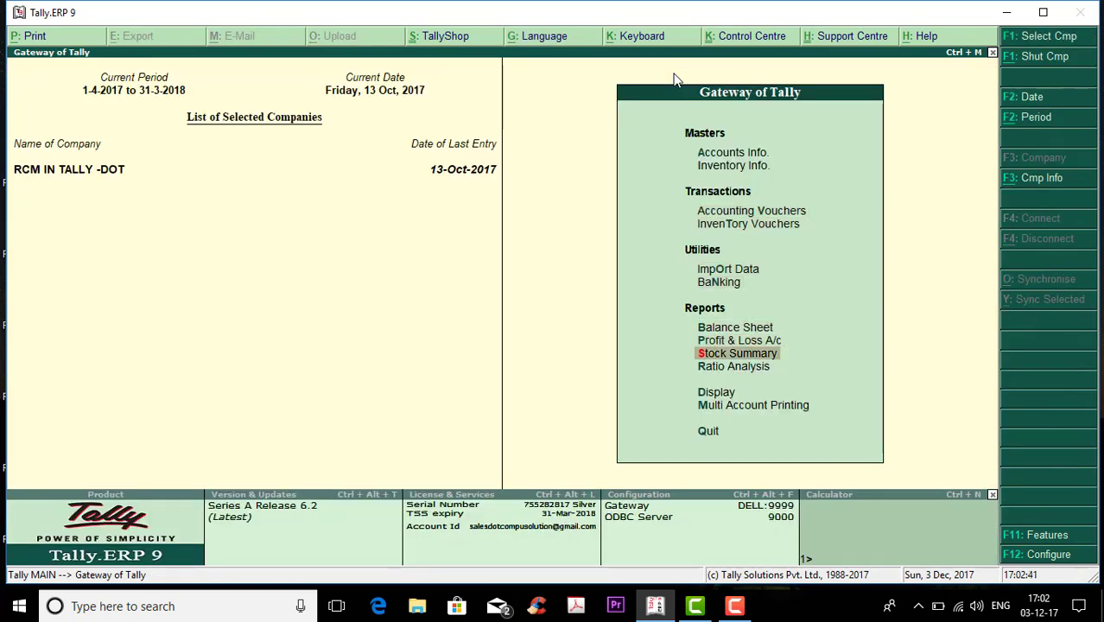
pyautogui.press('Return')
pyautogui.press('Down')
pyautogui.press('Down')
pyautogui.press('Down')
pyautogui.press('Down')
pyautogui.press('Down')
pyautogui.press('Down')
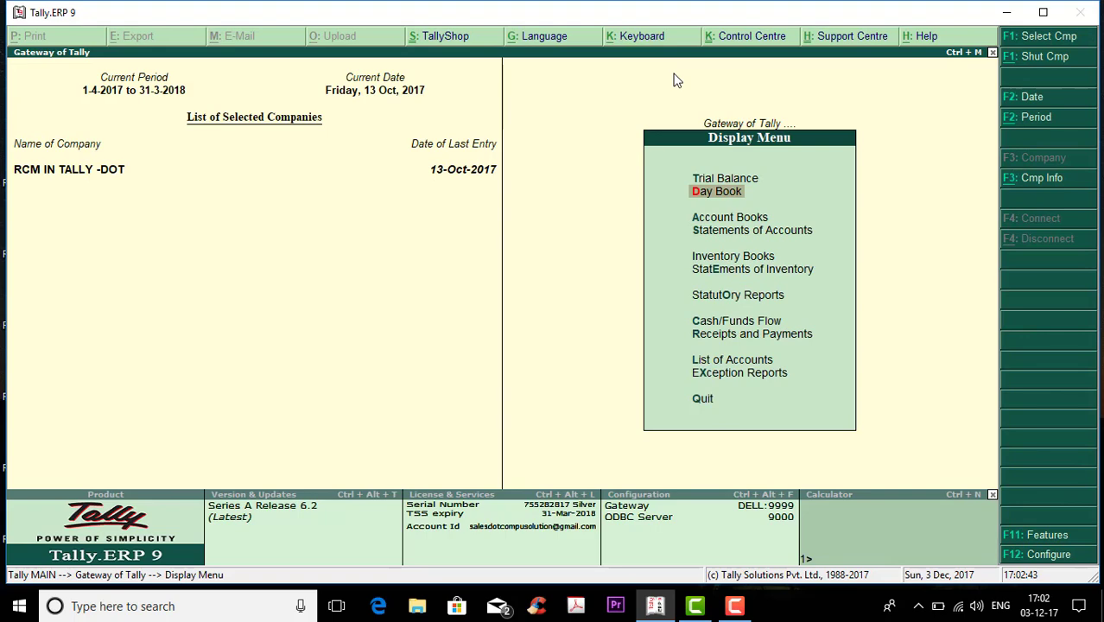
pyautogui.press('Return')
pyautogui.press('Down')
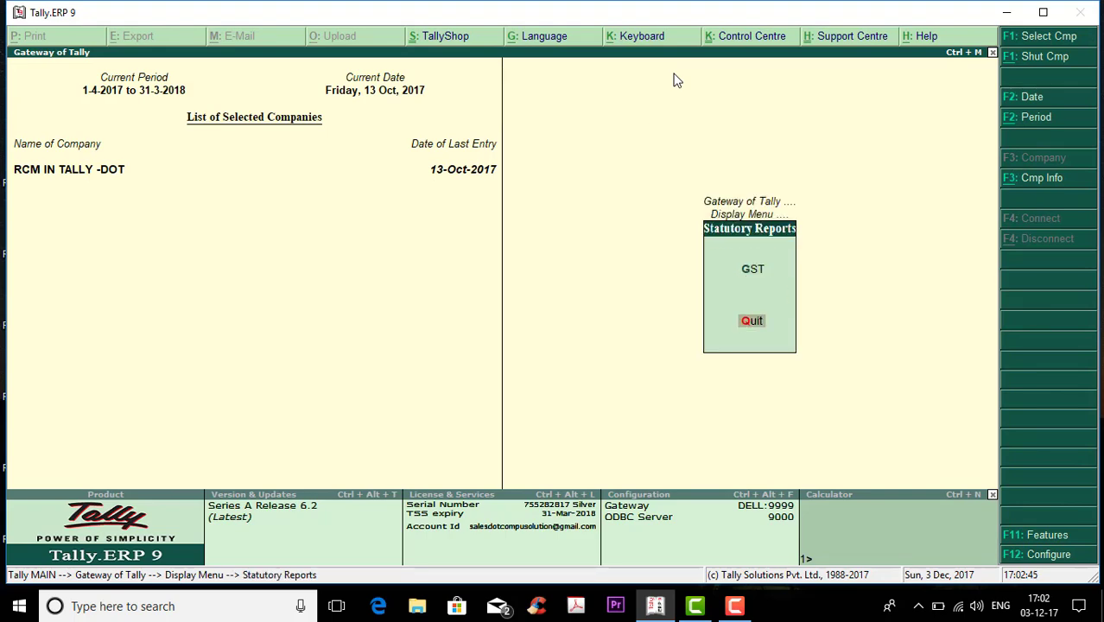
pyautogui.press('Up')
pyautogui.press('Return')
pyautogui.press('Down')
pyautogui.press('Return')
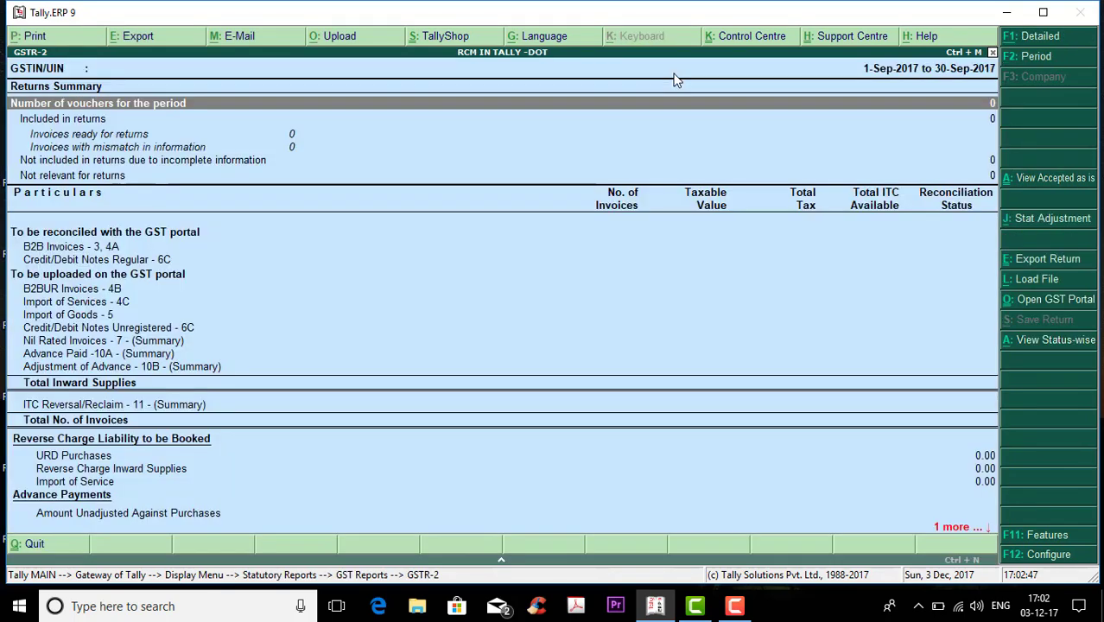
# Set the GSTR-2 report period from 1-10-2017 to 31-10-2017.
pyautogui.press('F2')
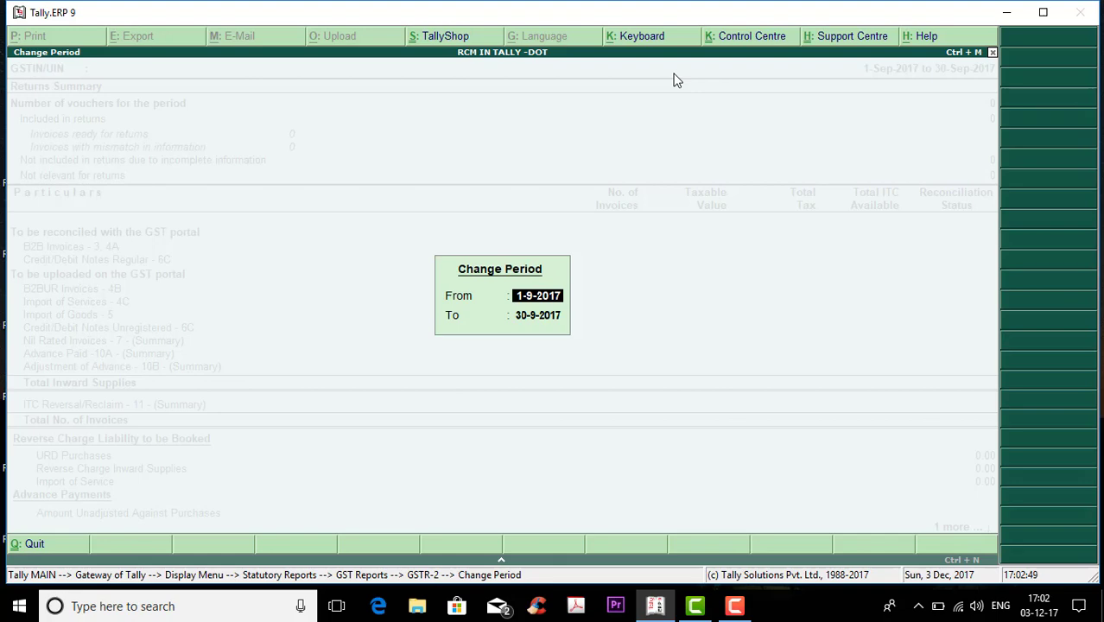
pyautogui.write('1.10')
pyautogui.press('Return')
pyautogui.write('31.1')
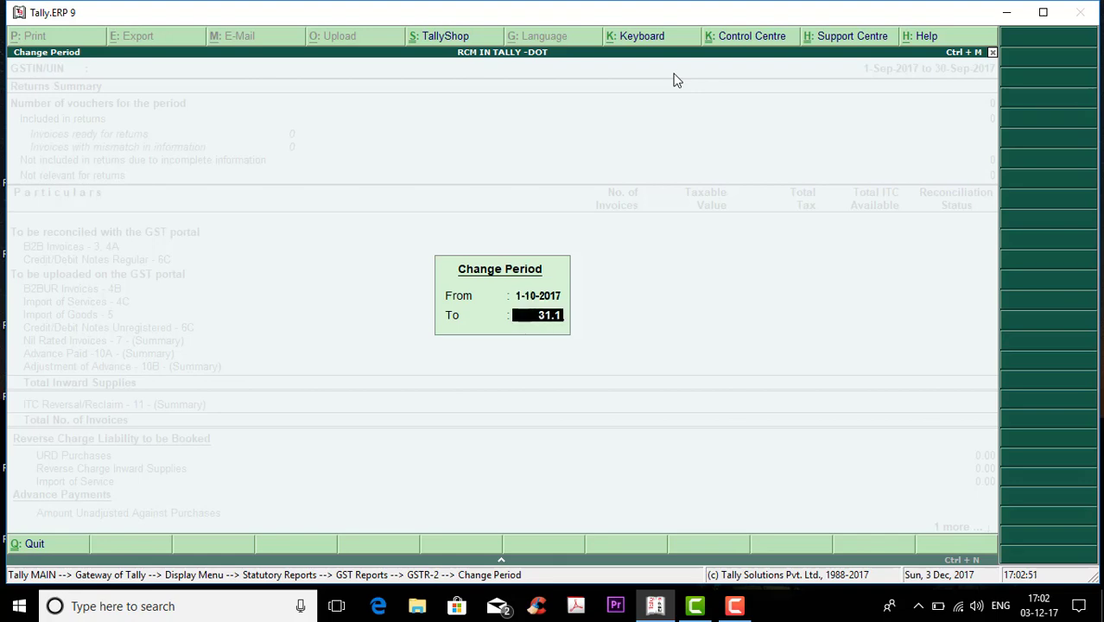
pyautogui.write('0')
pyautogui.press('Return')
# Examine the October GSTR-2 summary down to the Nil Rated Invoices row, and return to the Gateway of Tally.
pyautogui.press('Down')
pyautogui.press('Down')
pyautogui.press('Down')
pyautogui.press('Down')
pyautogui.press('Down')
pyautogui.press('Down')
pyautogui.press('Down')
pyautogui.press('Down')
pyautogui.press('Down')
pyautogui.press('Down')
pyautogui.press('Down')
pyautogui.press('Down')
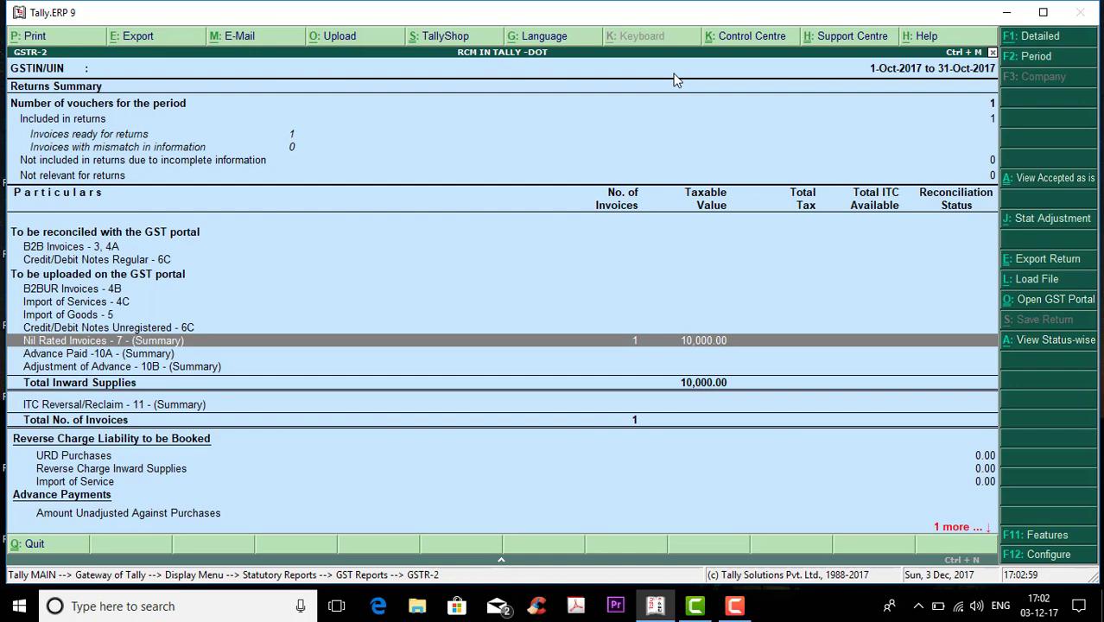
pyautogui.press('Escape')
pyautogui.press('Escape')
pyautogui.press('Escape')
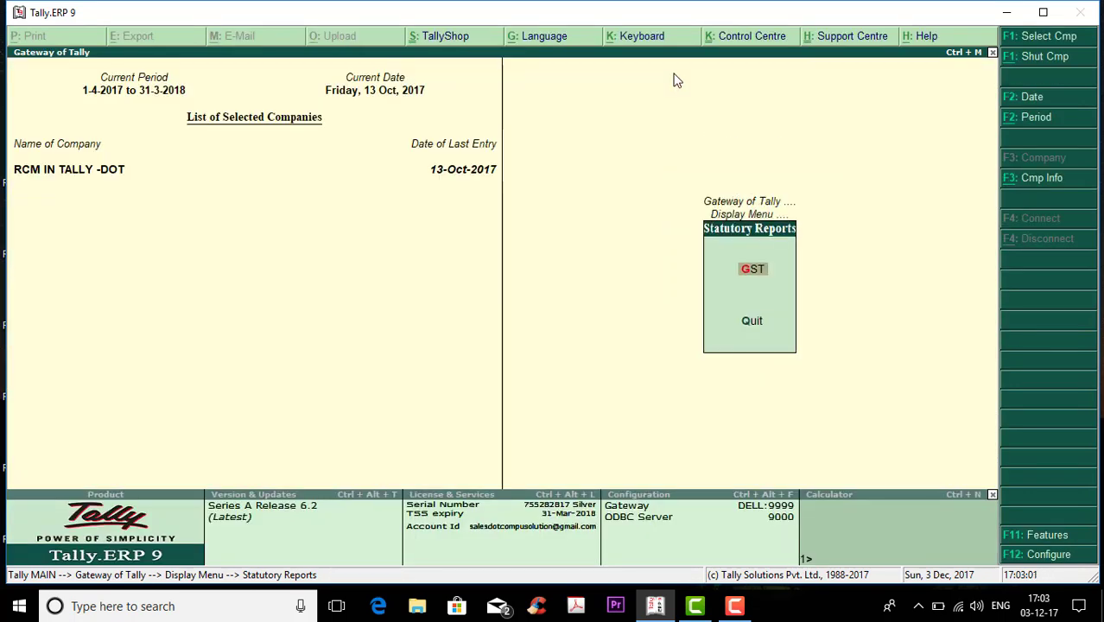
pyautogui.press('Escape')
pyautogui.press('Escape')
pyautogui.press('Escape')
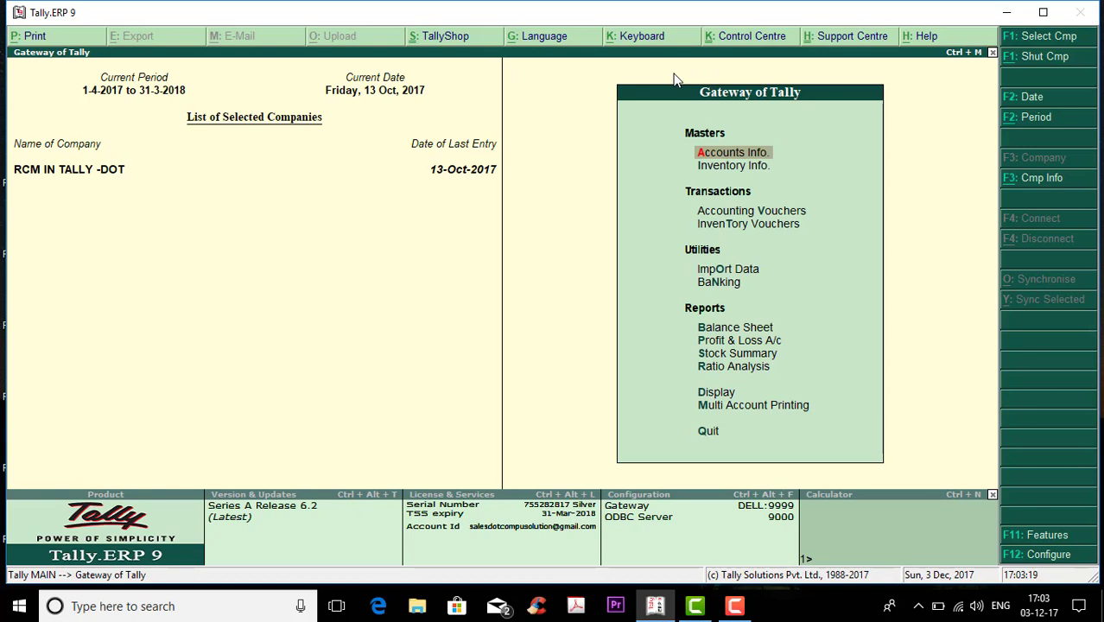
# Start a new purchase voucher as an accounting invoice, with supplier invoice number 789 dated 13-Oct-2017.
pyautogui.press('Down')
pyautogui.press('Down')
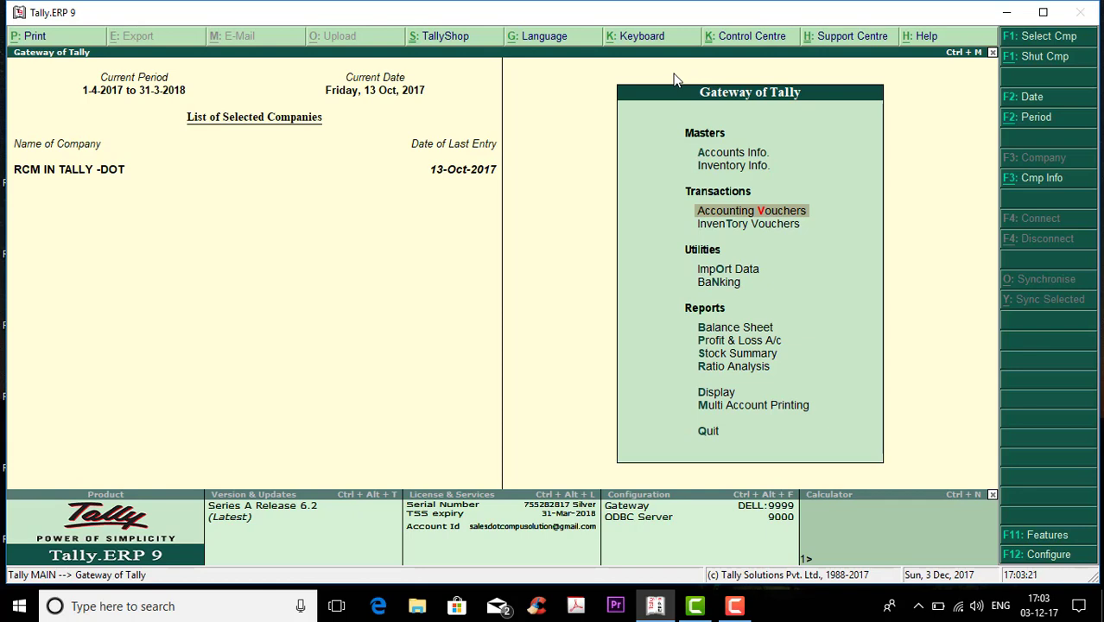
pyautogui.press('Return')
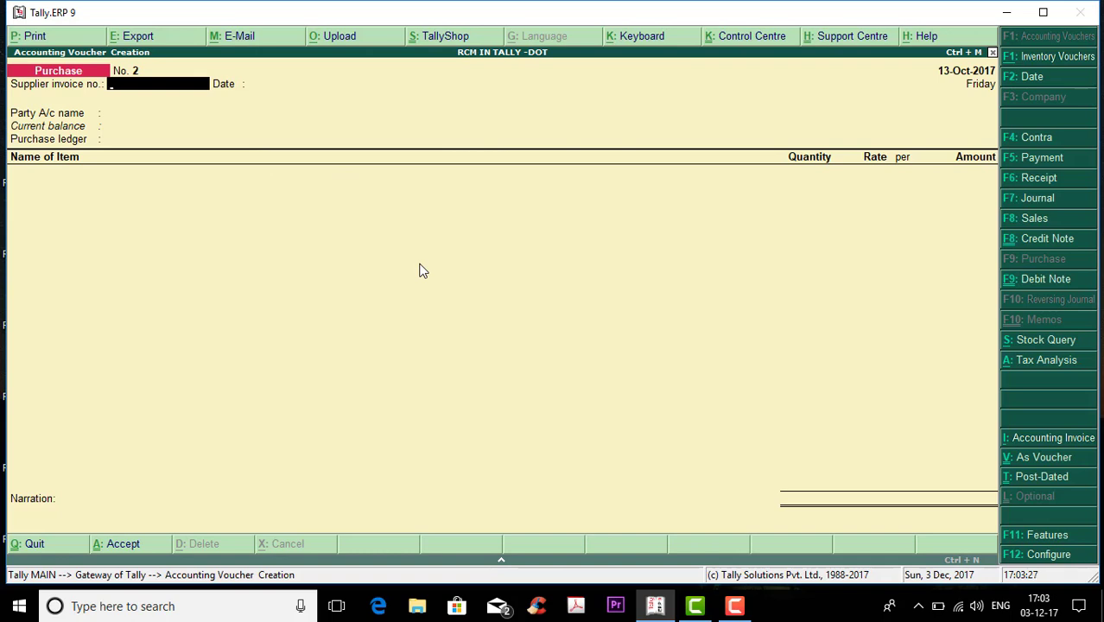
pyautogui.click(1055, 438)
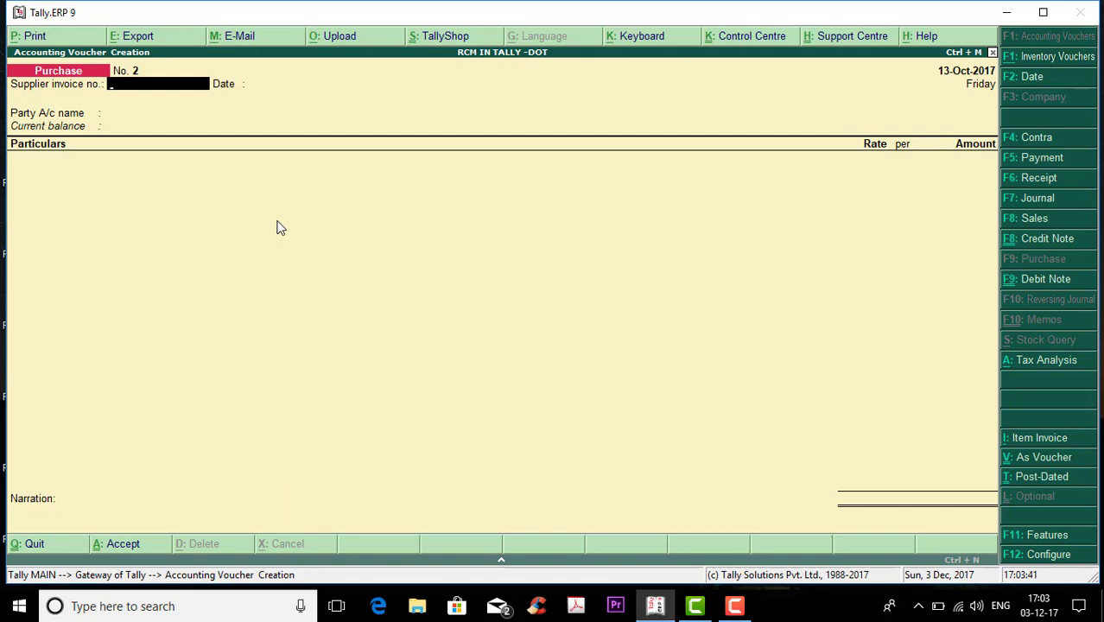
pyautogui.write('789')
pyautogui.press('Return')
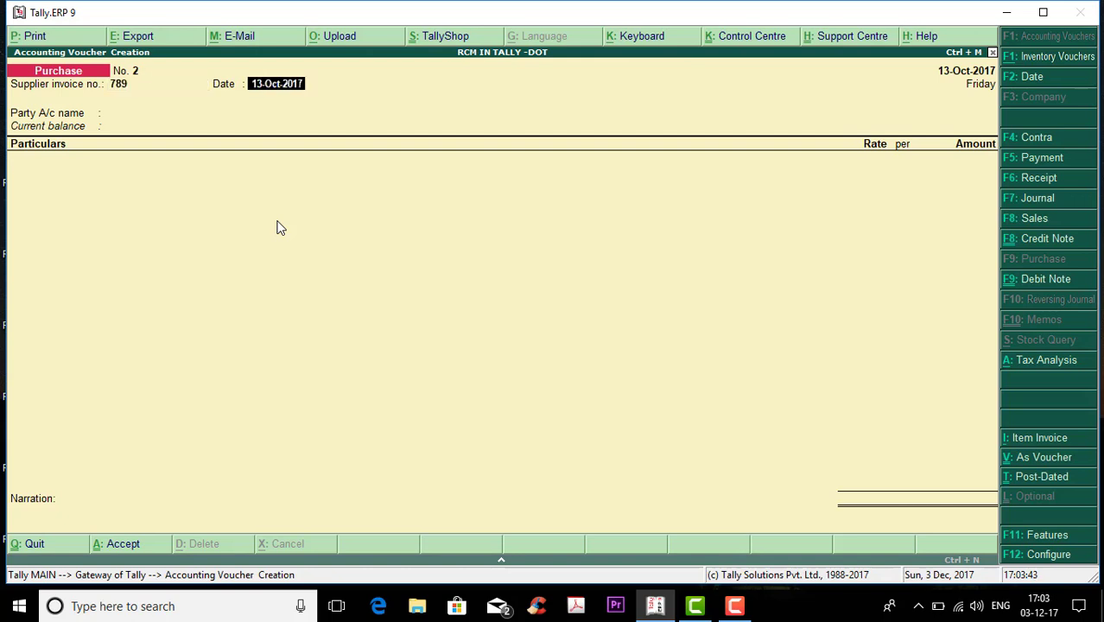
pyautogui.press('Return')
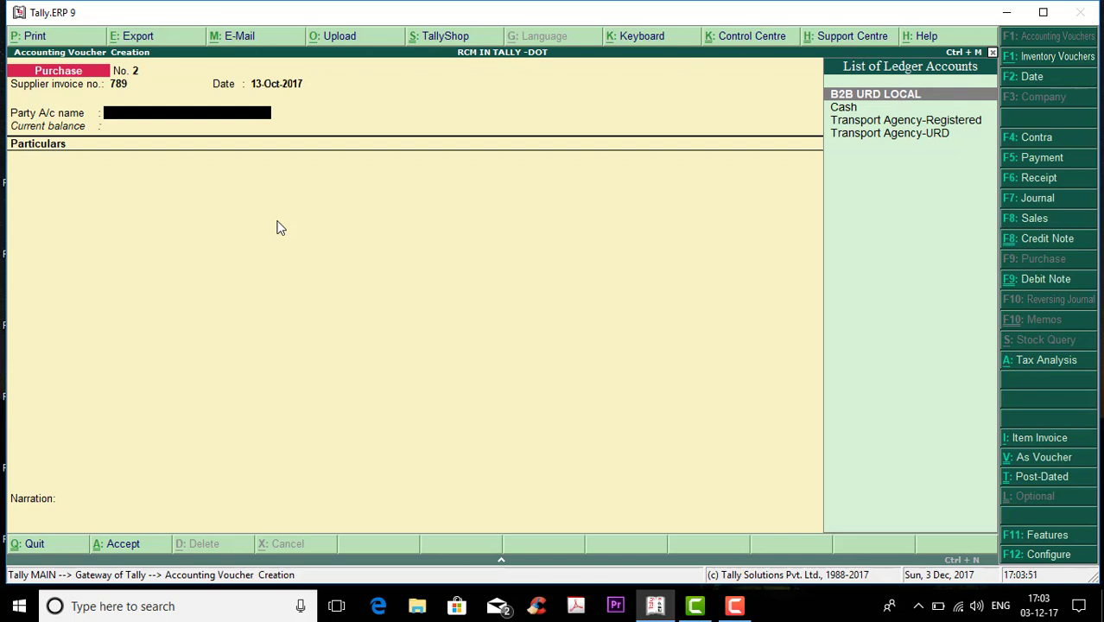
# Choose Transport Agency-URD as the party account and accept its supplier details.
pyautogui.press('Down')
pyautogui.press('Down')
pyautogui.press('Down')
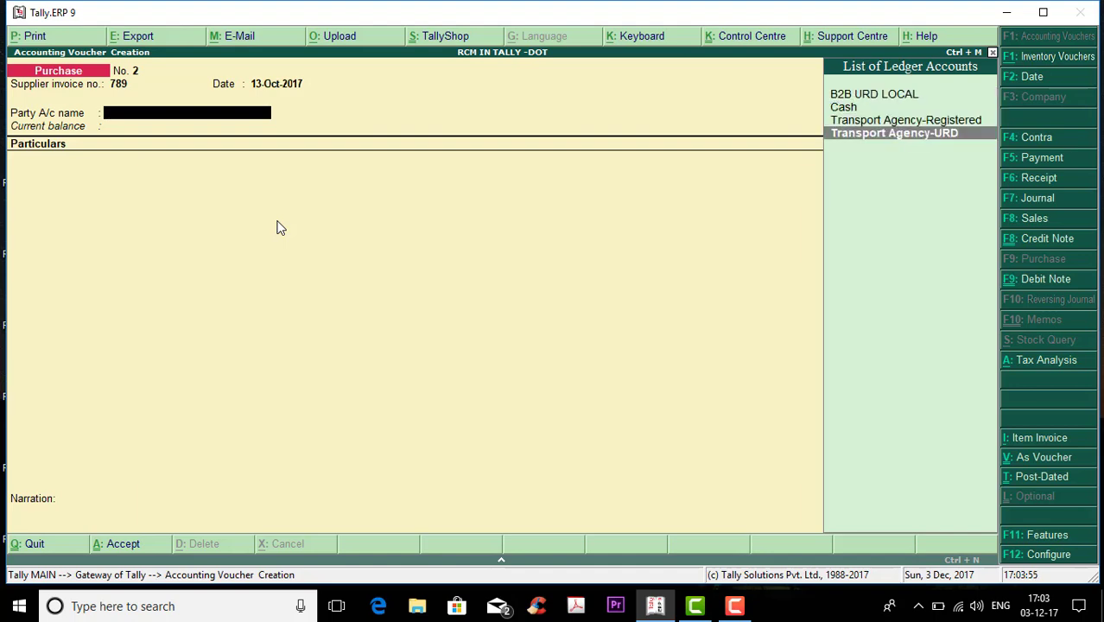
pyautogui.press('Return')
pyautogui.press('Return')
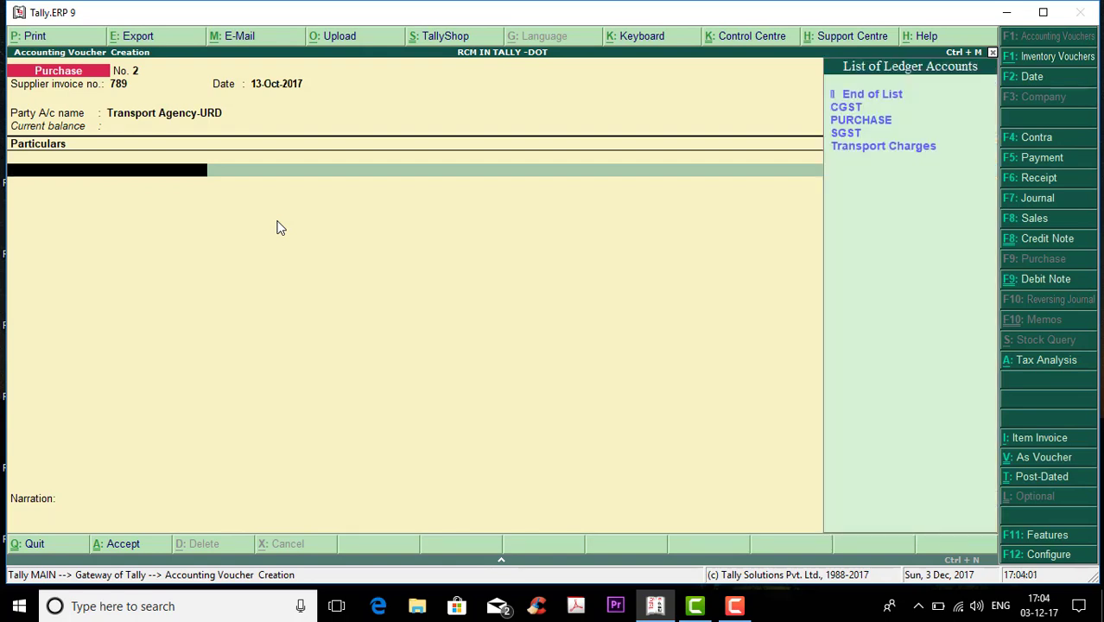
# Add the Transport Charges ledger to the purchase voucher with an amount of 500.
pyautogui.press('Down')
pyautogui.press('Down')
pyautogui.press('Down')
pyautogui.press('Down')
pyautogui.press('Down')
pyautogui.press('Return')
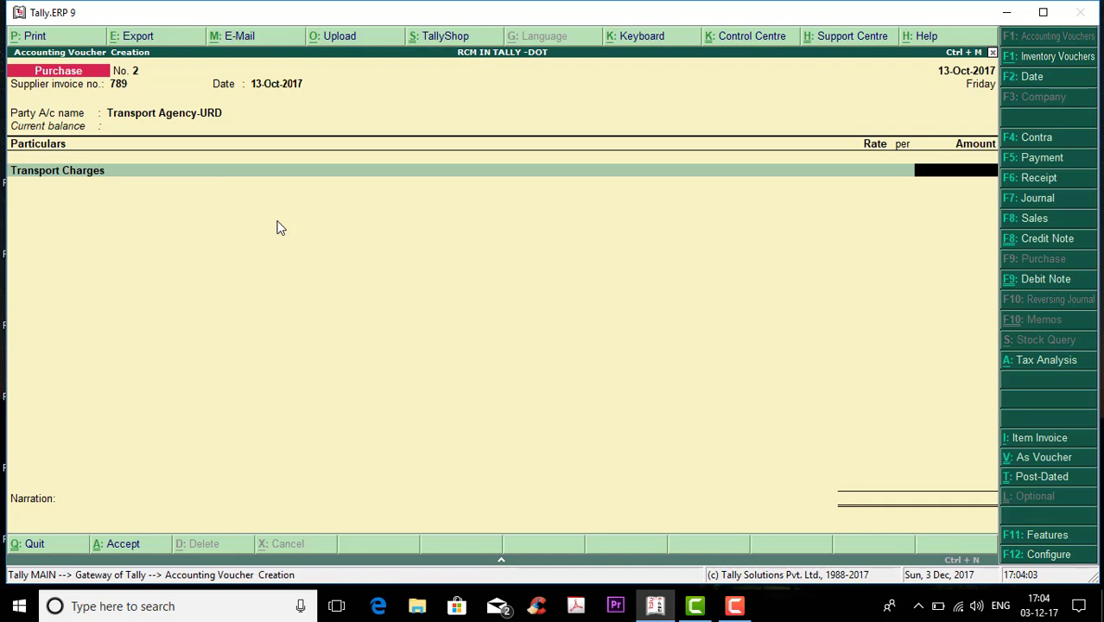
pyautogui.press('BackSpace')
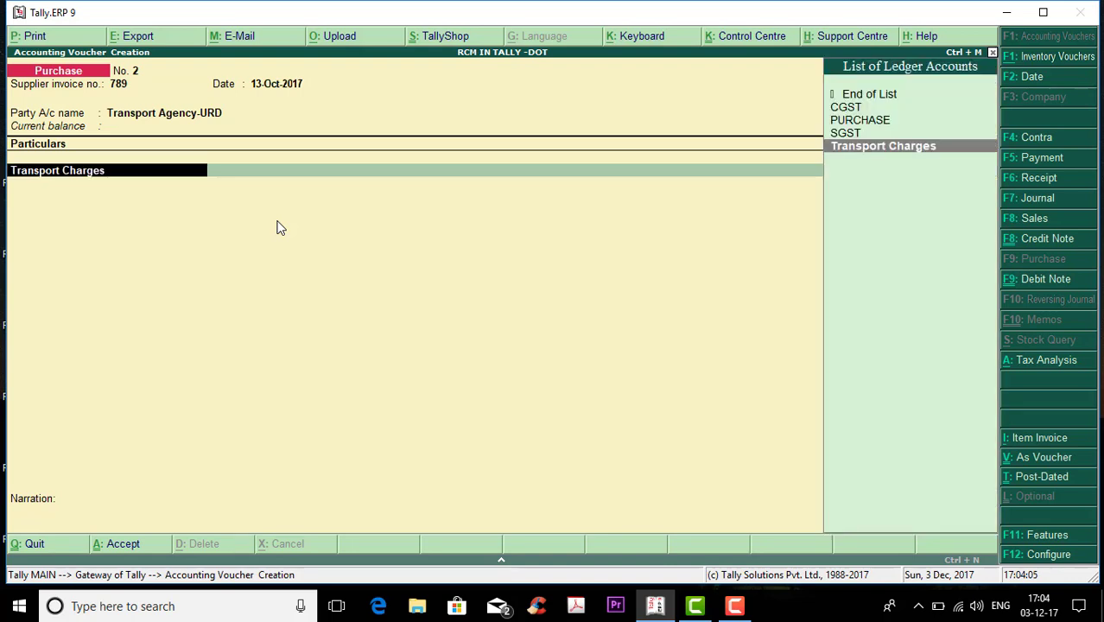
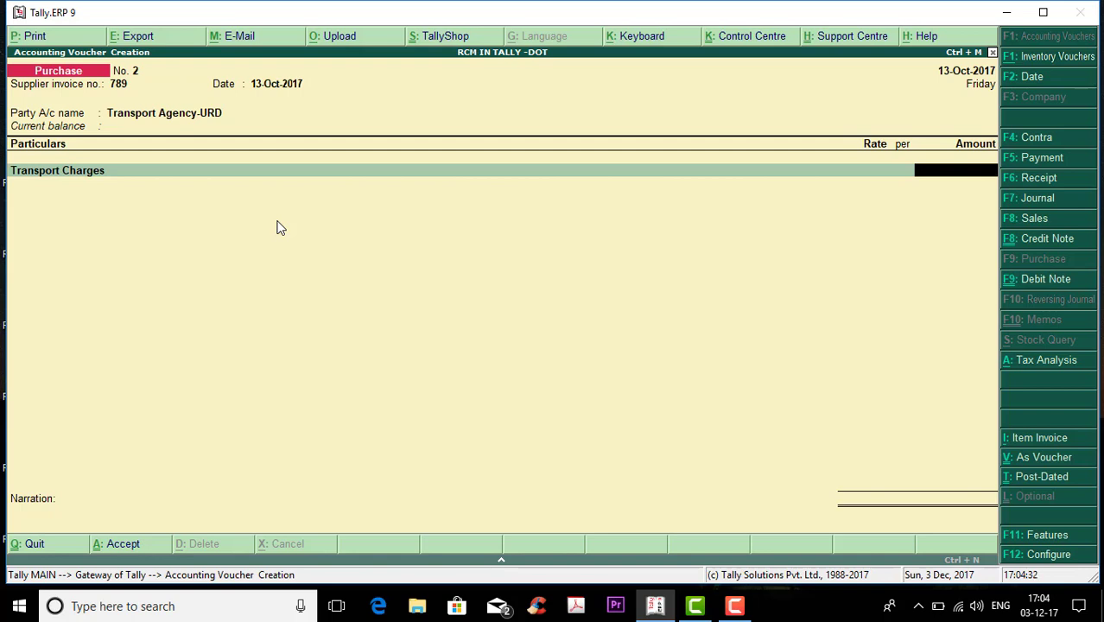
pyautogui.write('500')
pyautogui.press('Return')
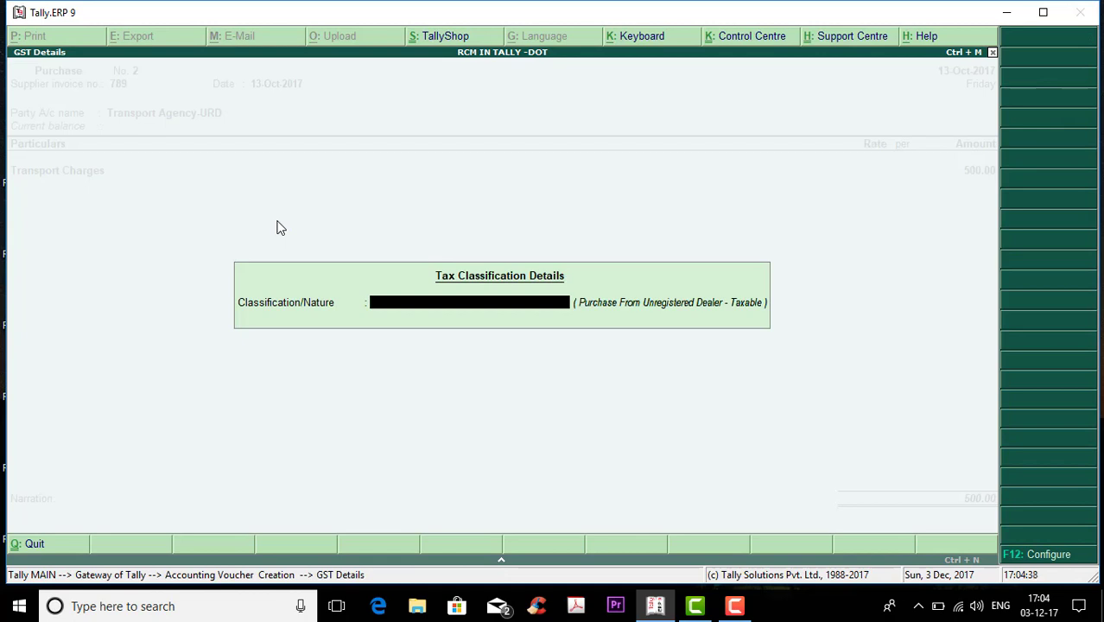
# Classify the transport charges as Purchase From Unregistered Dealer - Exempt.
pyautogui.press('BackSpace')
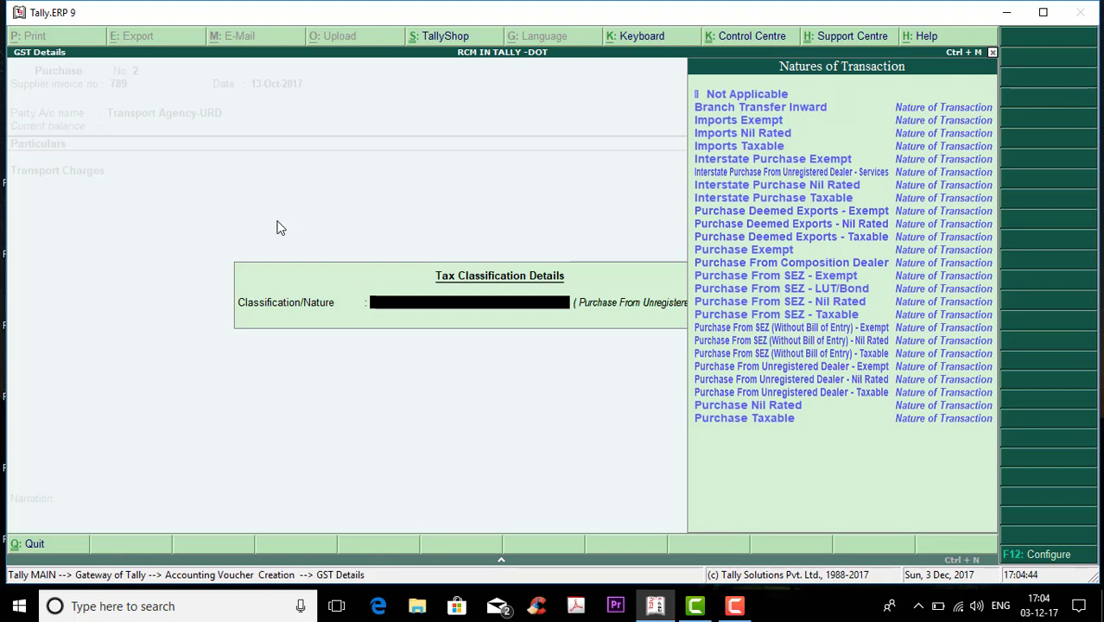
pyautogui.write('purchase from sez without taxable')
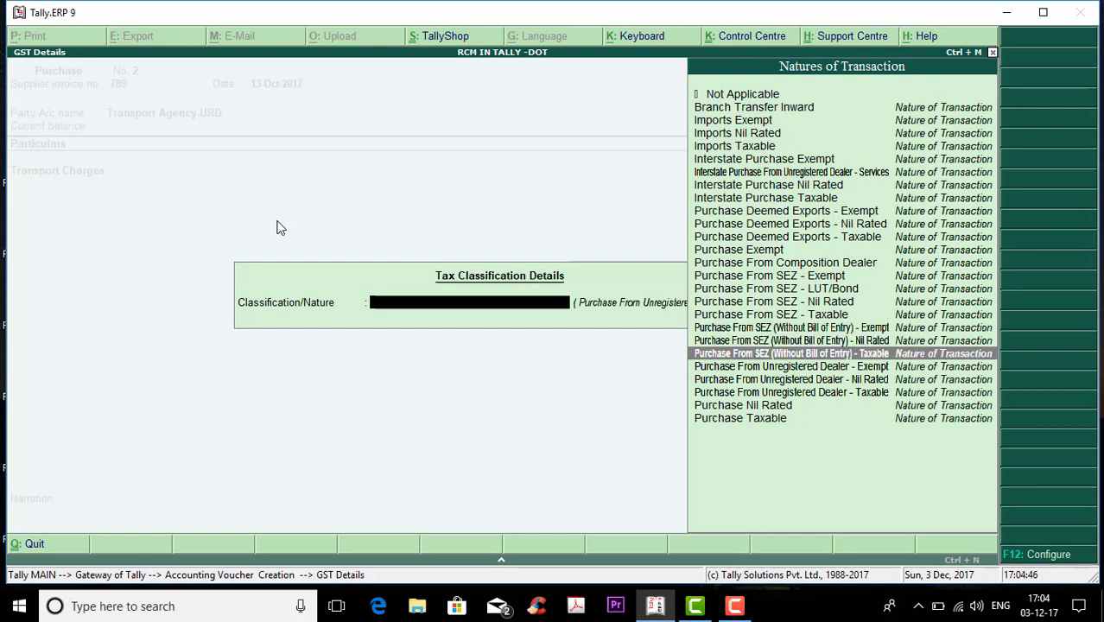
pyautogui.press('Down')
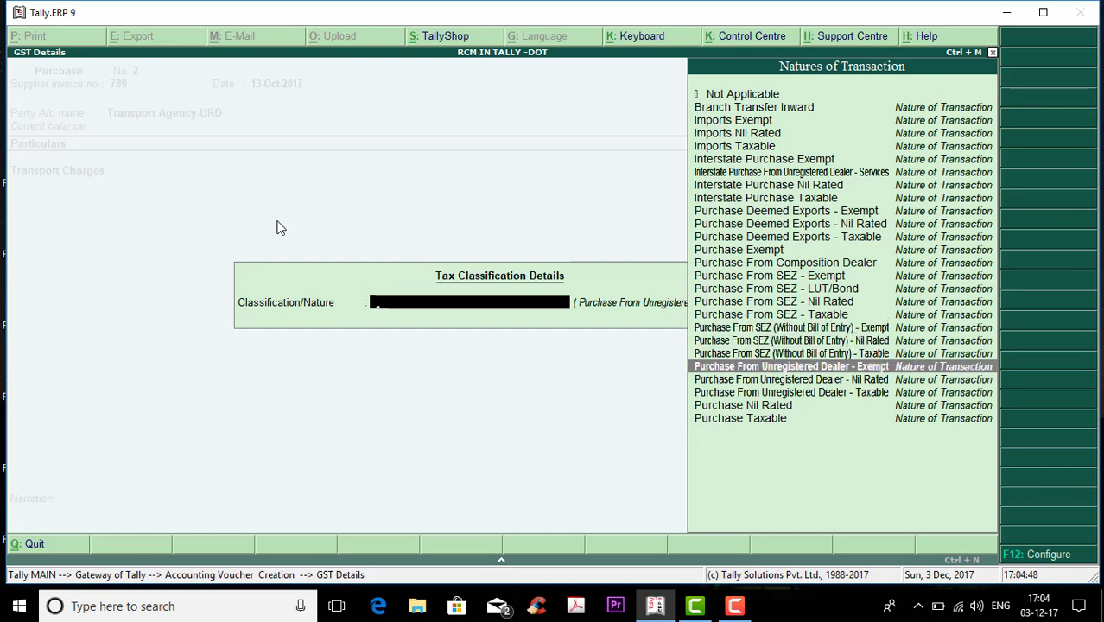
pyautogui.press('Down')
pyautogui.press('Up')
pyautogui.press('Return')
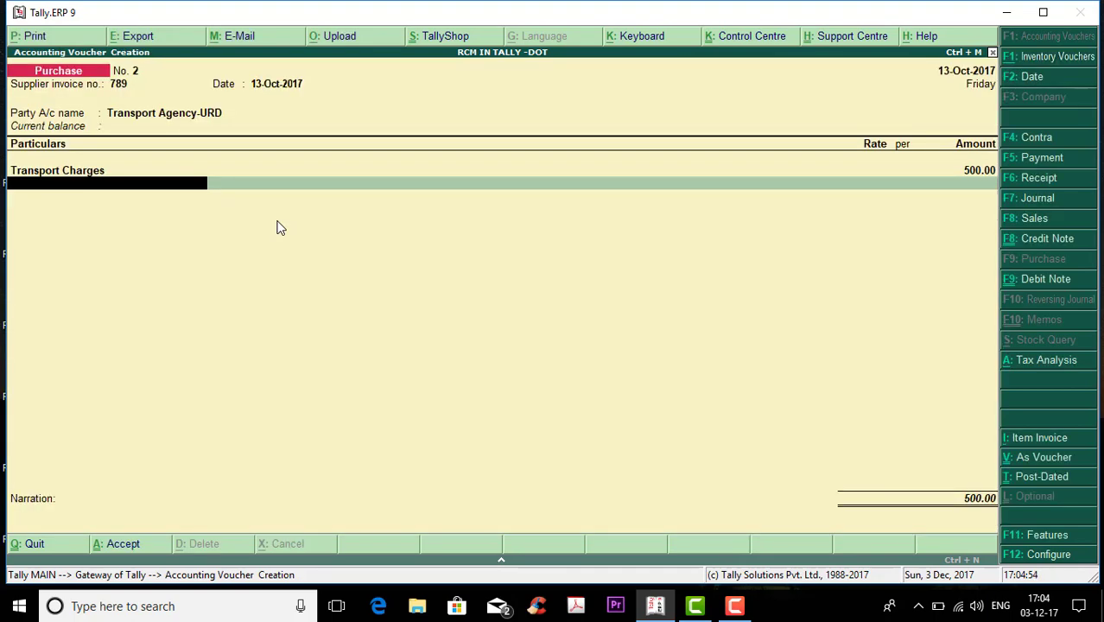
# Review the voucher's detailed tax analysis, and save the voucher by accepting the modified tax details.
pyautogui.hotkey('alt', 'a')
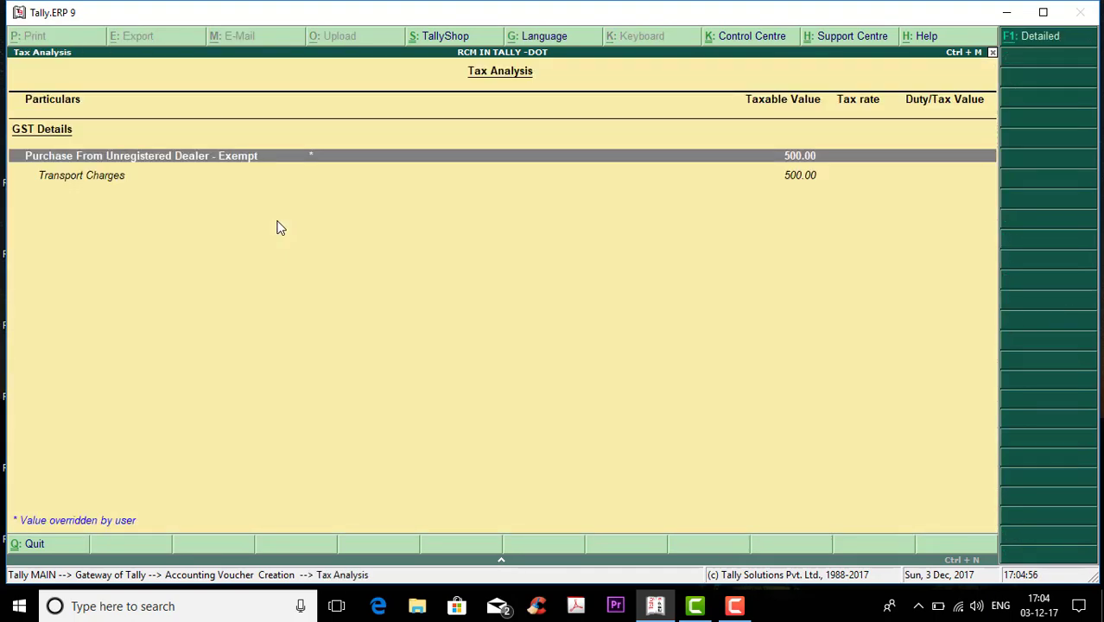
pyautogui.hotkey('alt', 'F1')
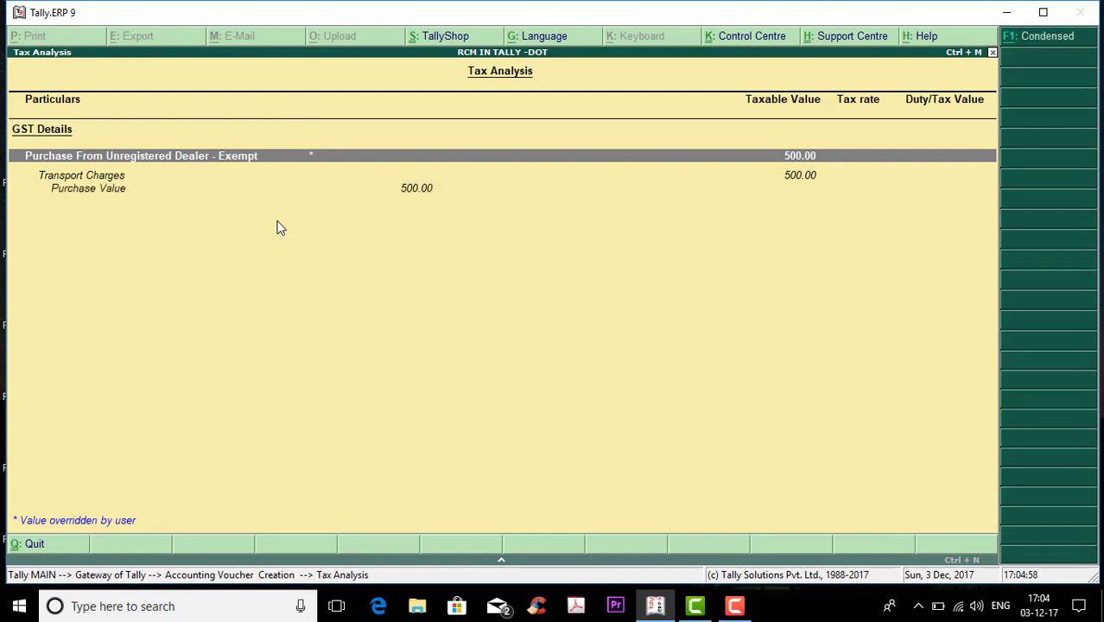
pyautogui.press('Escape')
pyautogui.hotkey('ctrl', 'a')
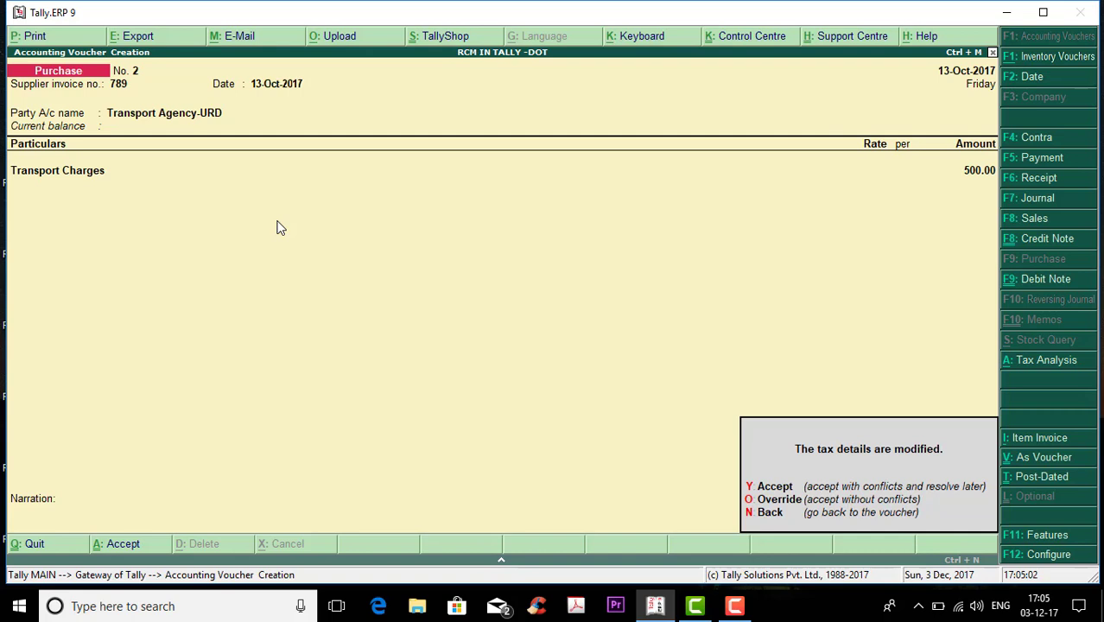
pyautogui.press('y')
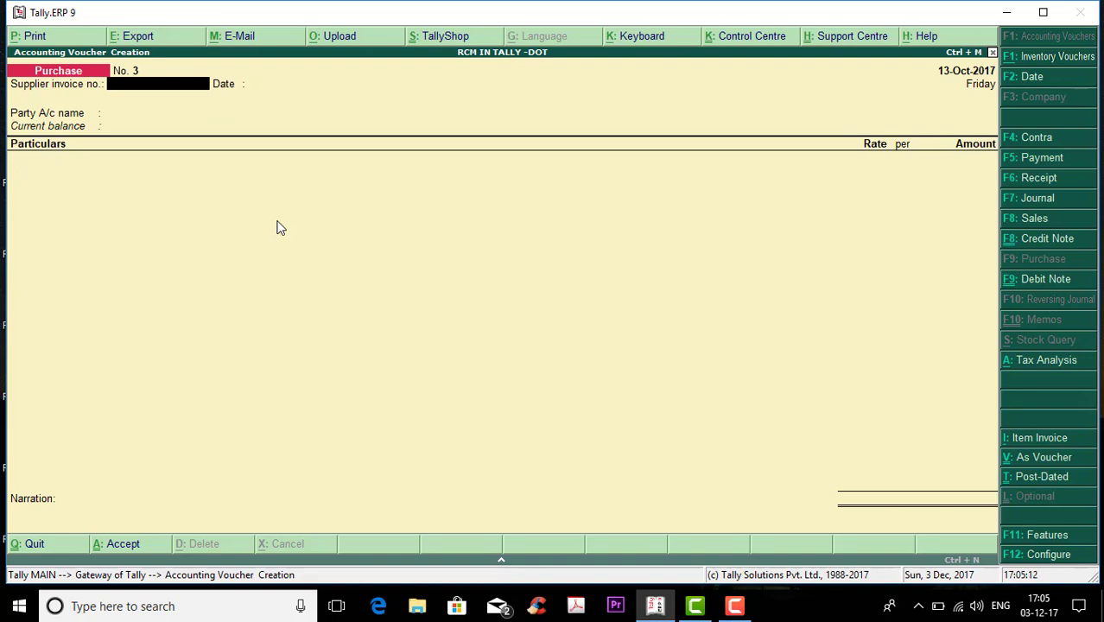
# Enter supplier invoice number 256 dated 13-Oct-2017 on the new purchase voucher, with Transport Agency-URD as the party.
pyautogui.write('256')
pyautogui.press('Return')
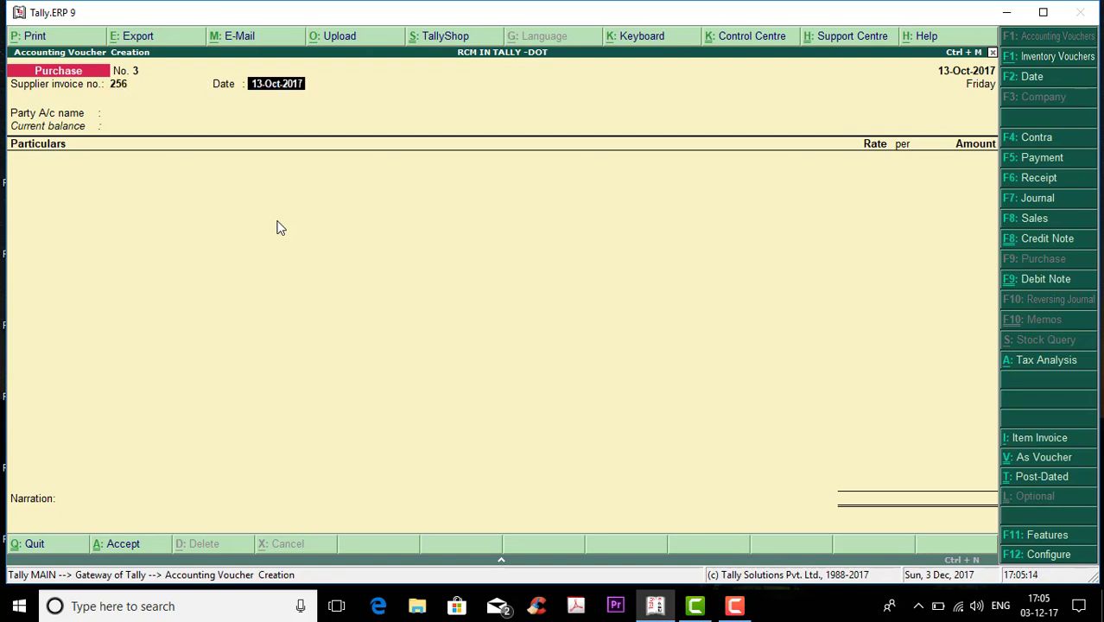
pyautogui.press('Return')
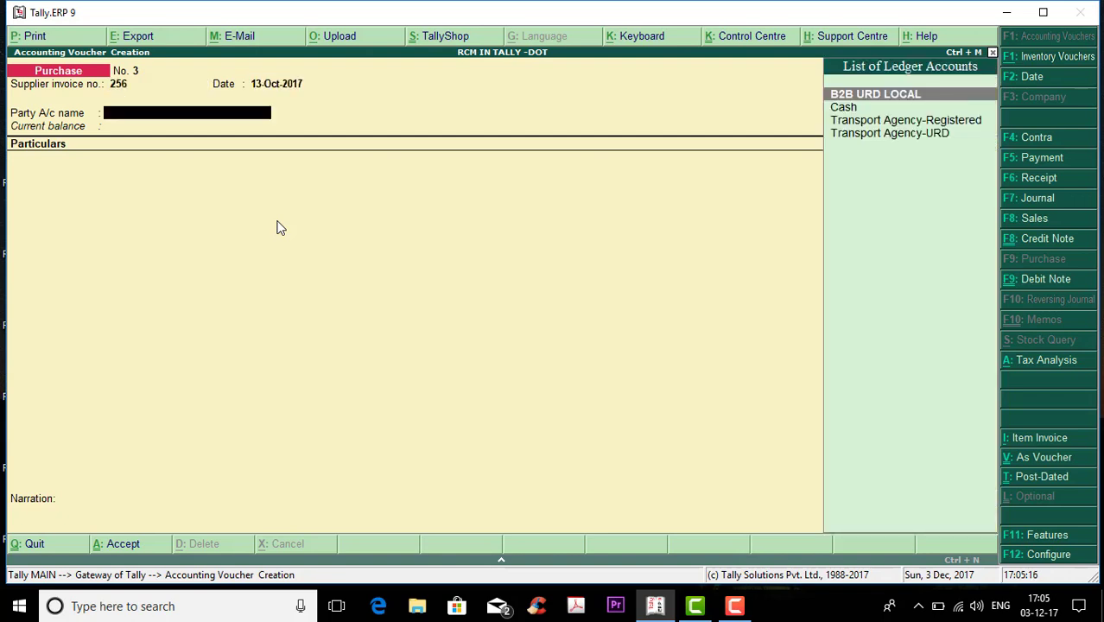
pyautogui.press('Down')
pyautogui.press('Down')
pyautogui.press('Down')
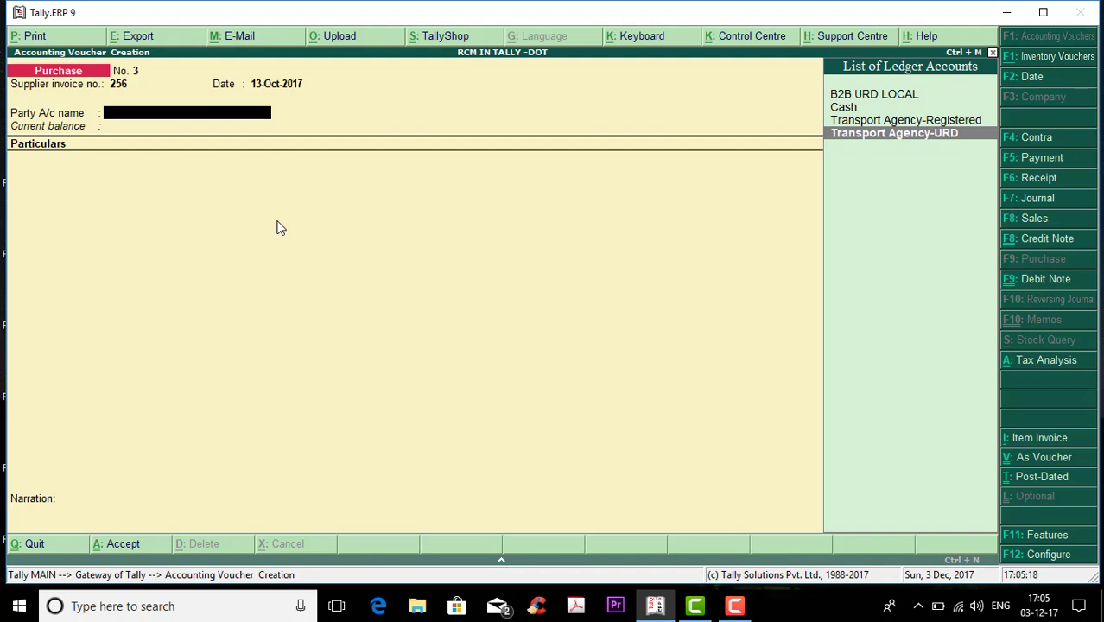
pyautogui.press('Return')
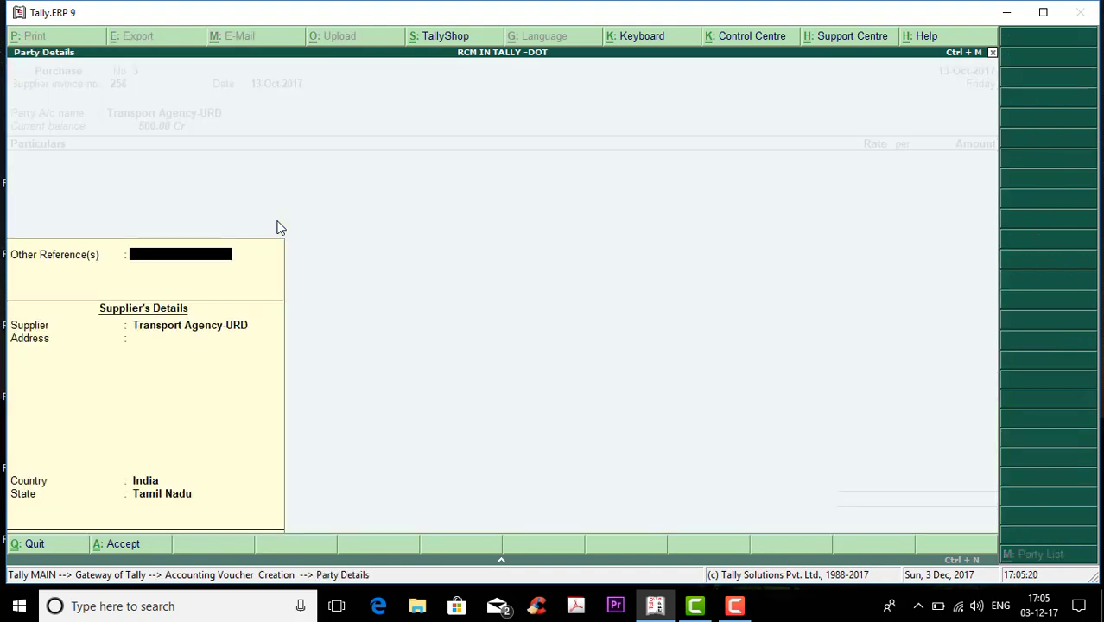
pyautogui.press('Return')
# Add the Transport Charges ledger to the voucher for invoice 256 with an amount of 2000.
pyautogui.press('Down')
pyautogui.press('Down')
pyautogui.press('Down')
pyautogui.press('Down')
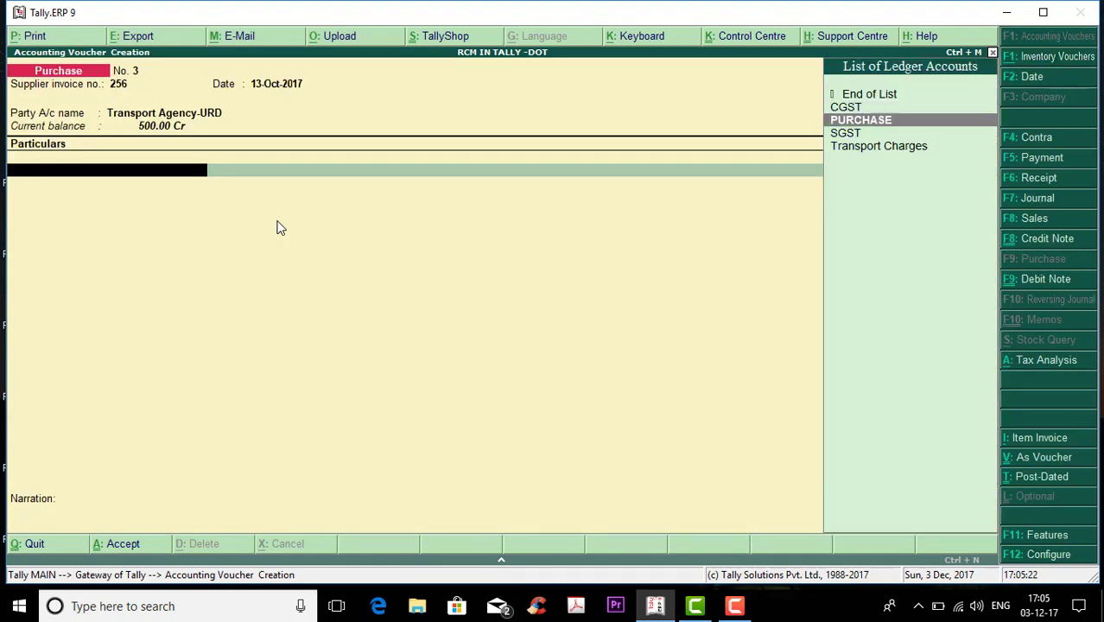
pyautogui.press('Return')
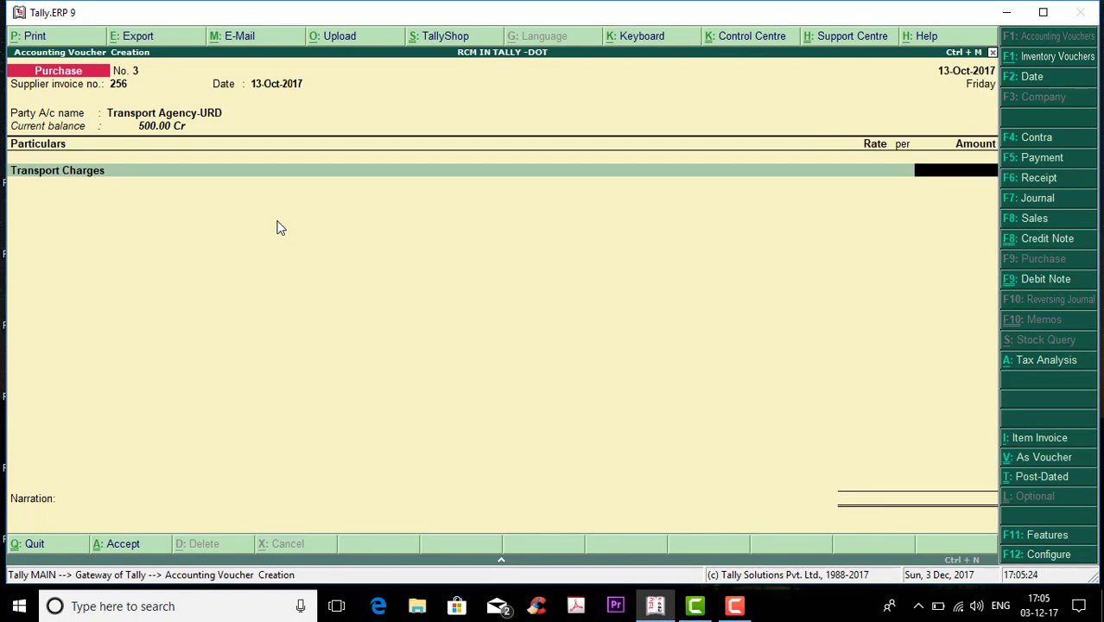
pyautogui.write('2000')
pyautogui.press('Return')
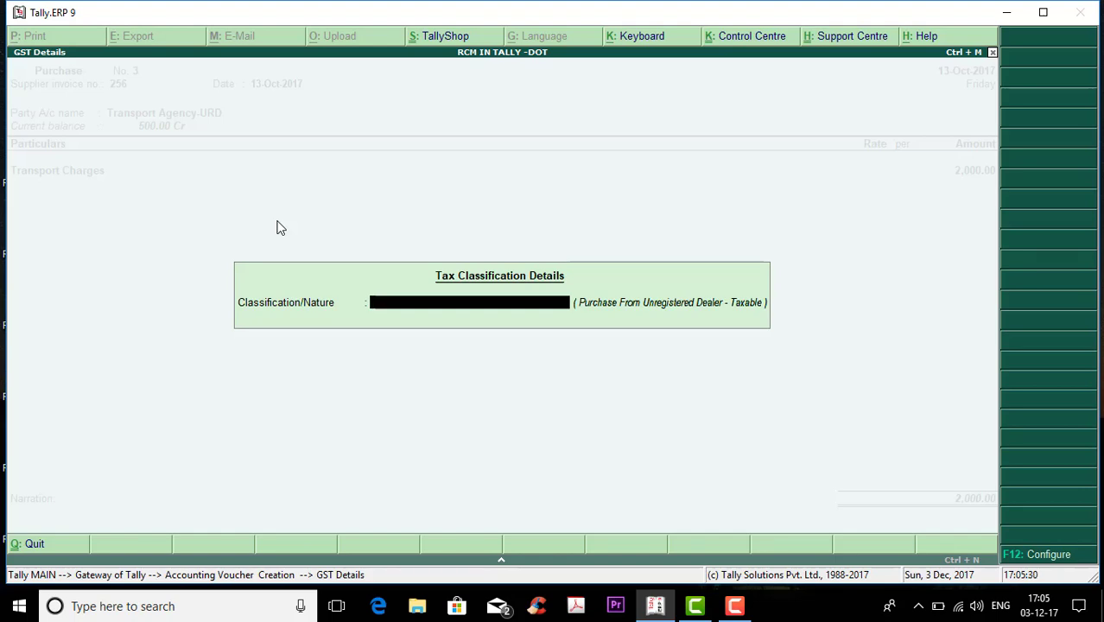
# Set the tax classification of the 2,000 transport charges to Purchase From Unregistered Dealer - Taxable.
pyautogui.press('Down')
pyautogui.press('Down')
pyautogui.press('Down')
pyautogui.press('Down')
pyautogui.press('Down')
pyautogui.press('Down')
pyautogui.press('Down')
pyautogui.press('Down')
pyautogui.press('Down')
pyautogui.press('Down')
pyautogui.press('Down')
pyautogui.press('Down')
pyautogui.press('Down')
pyautogui.press('Down')
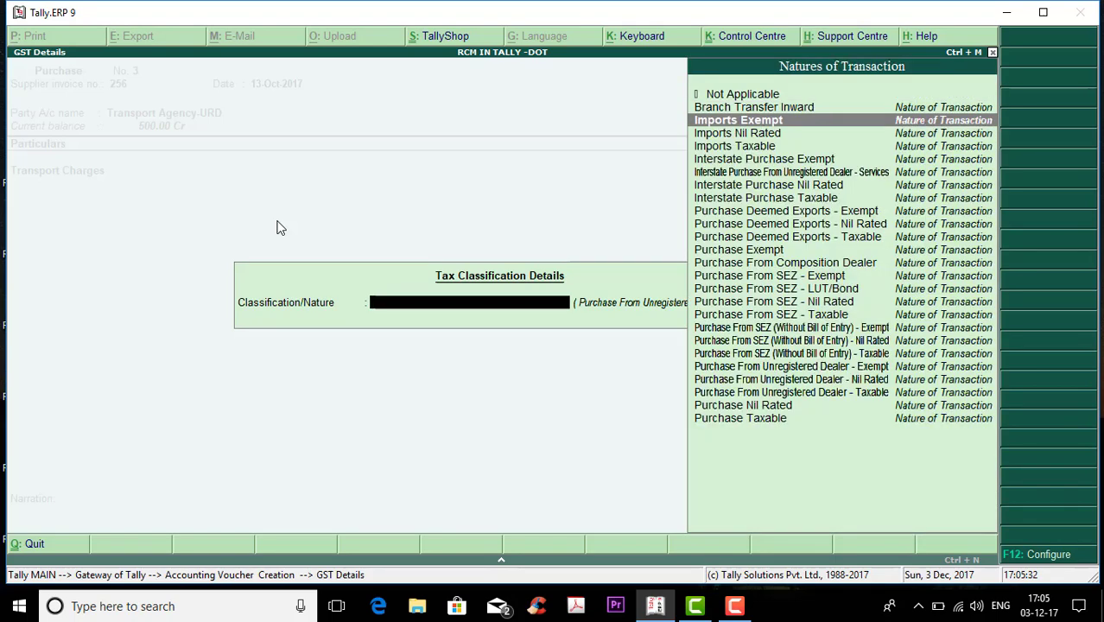
pyautogui.press('Down')
pyautogui.press('Down')
pyautogui.press('Down')
pyautogui.press('Down')
pyautogui.press('Down')
pyautogui.press('Down')
pyautogui.press('Down')
pyautogui.press('Down')
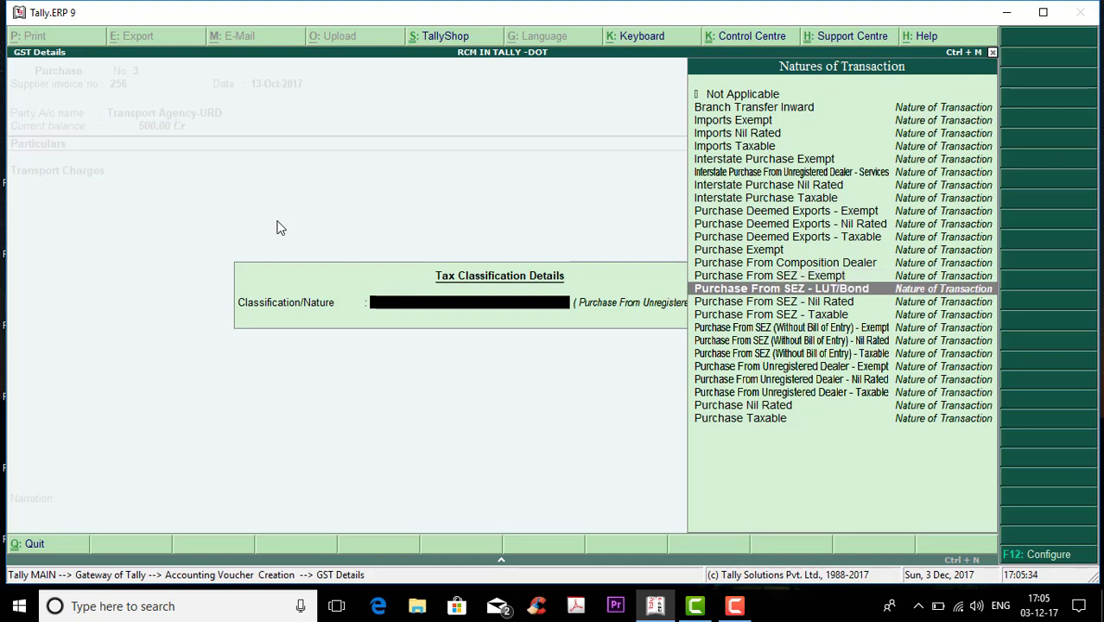
pyautogui.press('Down')
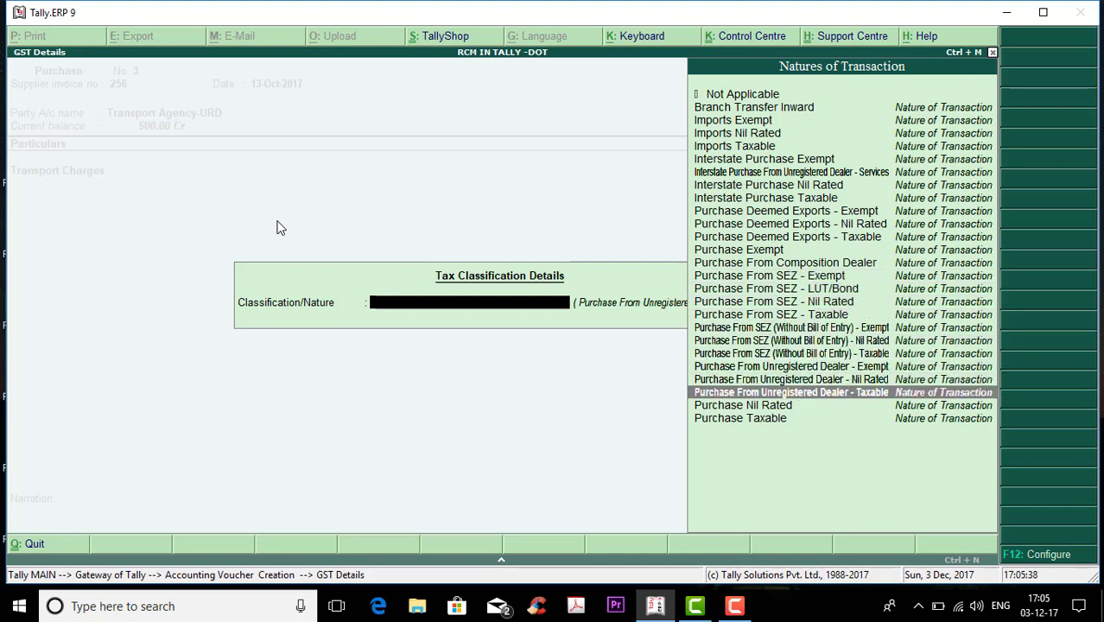
pyautogui.press('Return')
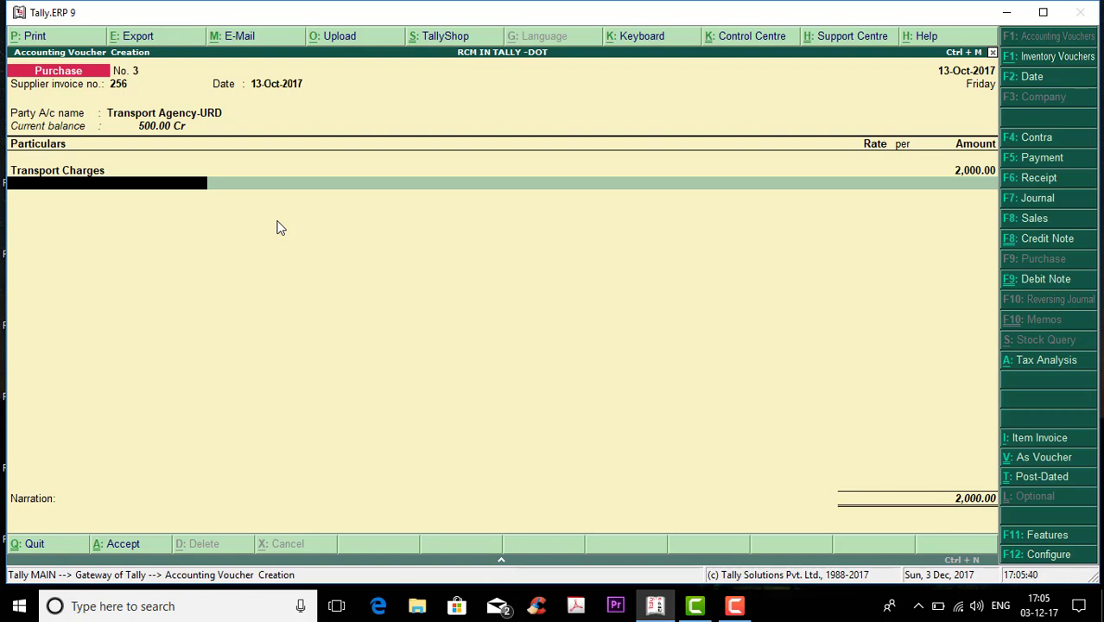
# Save the purchase voucher for invoice 256 after reviewing its detailed tax analysis, and return to the Gateway of Tally.
pyautogui.hotkey('alt', 'a')
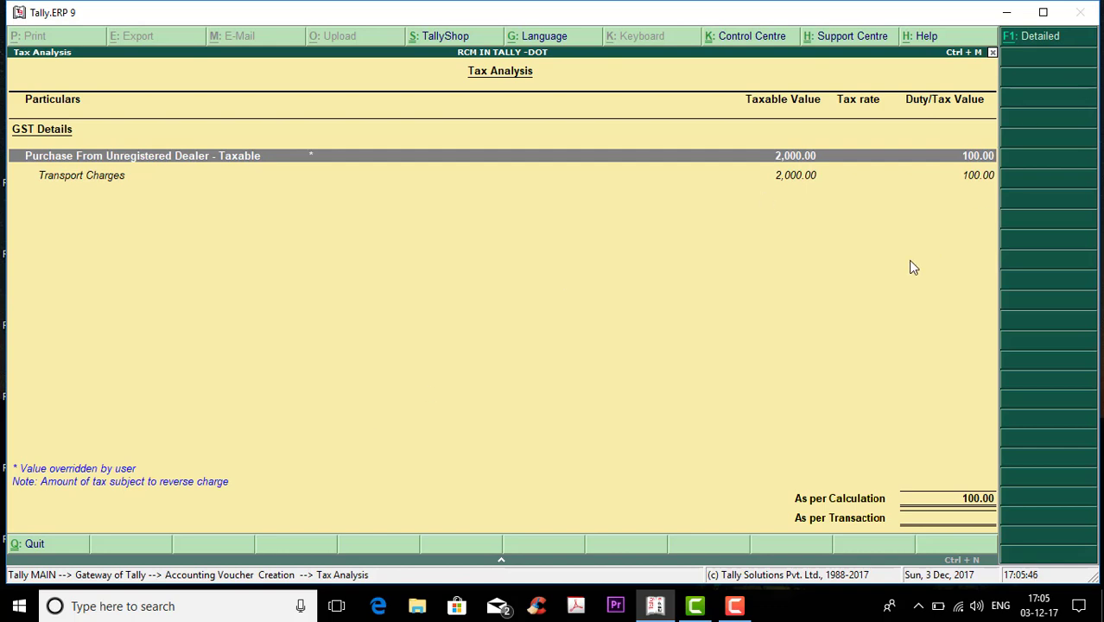
pyautogui.hotkey('alt', 'F1')
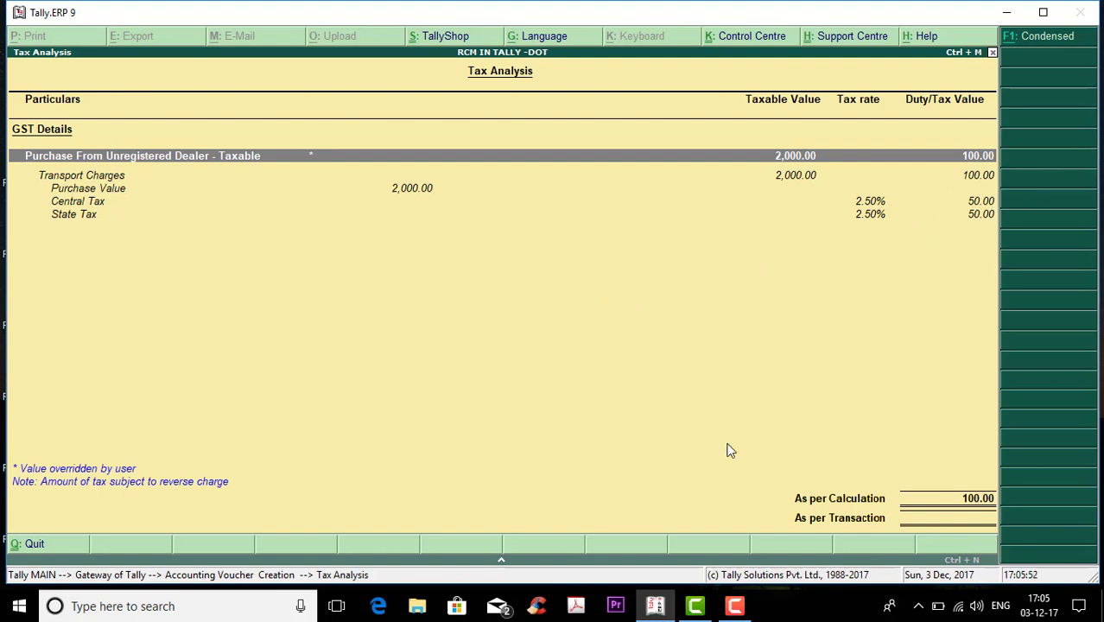
pyautogui.press('Escape')
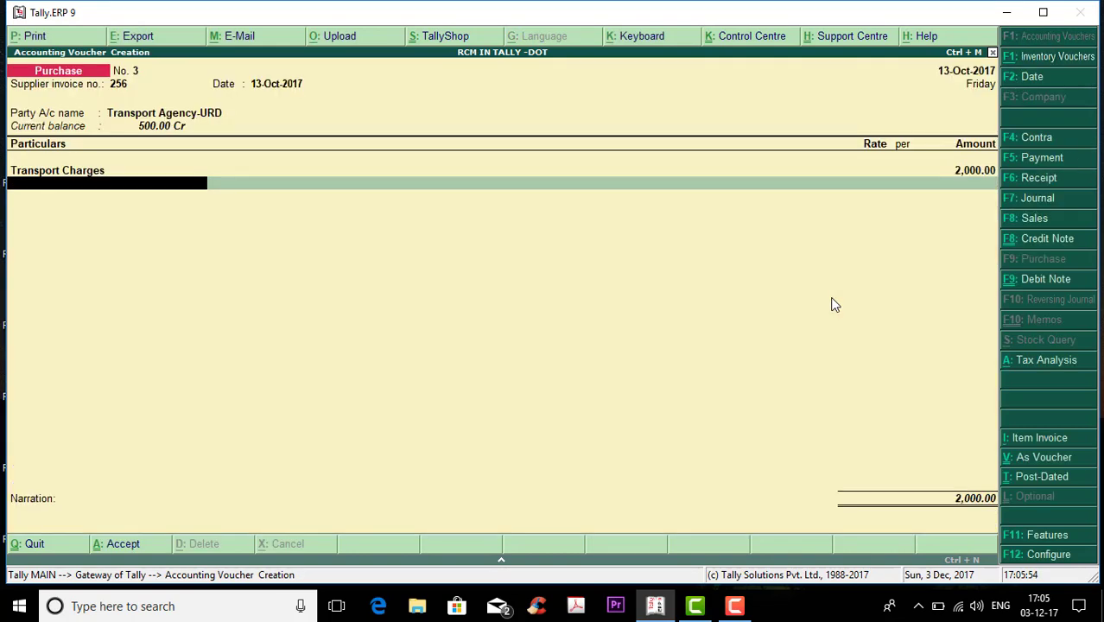
pyautogui.hotkey('ctrl', 'a')
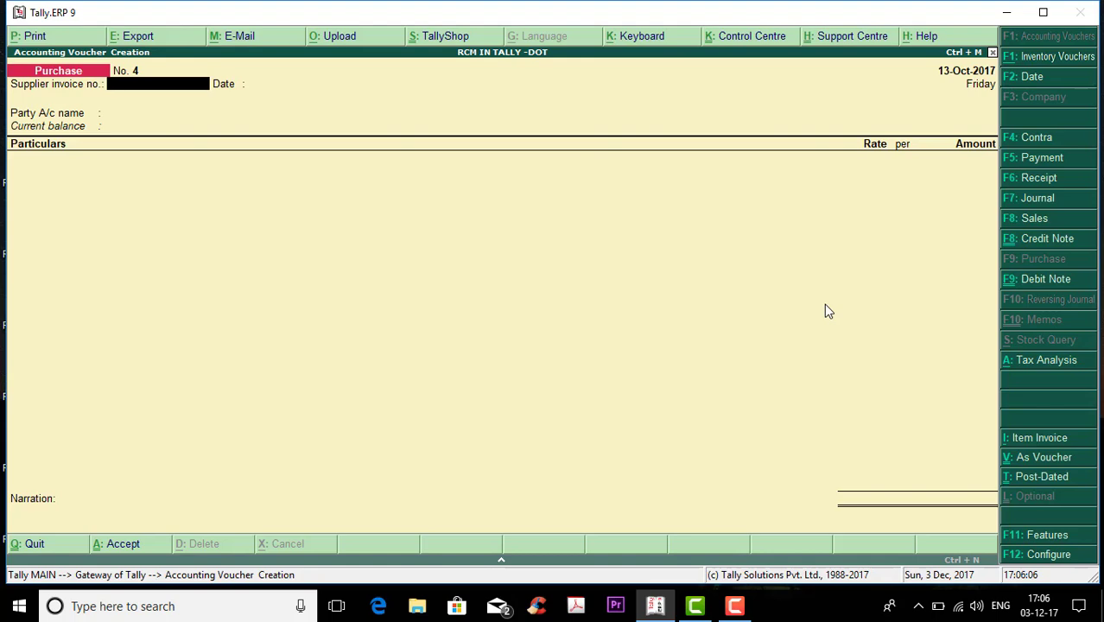
pyautogui.press('Escape')
pyautogui.press('Return')
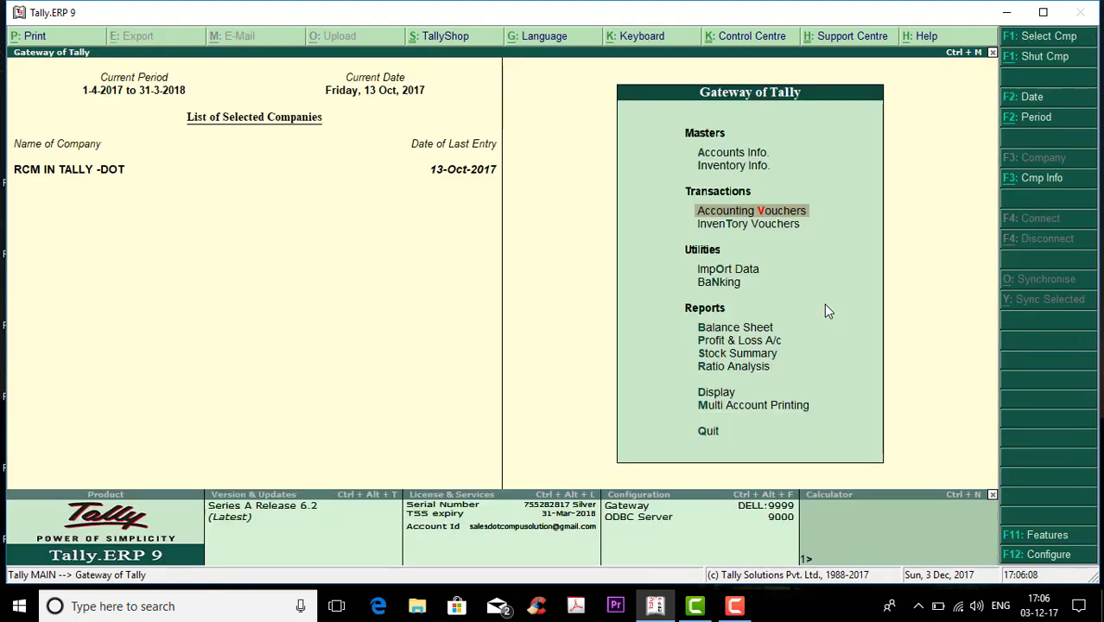
# Open the GSTR-2 report from the statutory GST reports.
pyautogui.press('d')
pyautogui.press('Down')
pyautogui.press('Down')
pyautogui.press('Down')
pyautogui.press('Down')
pyautogui.press('Down')
pyautogui.press('Down')
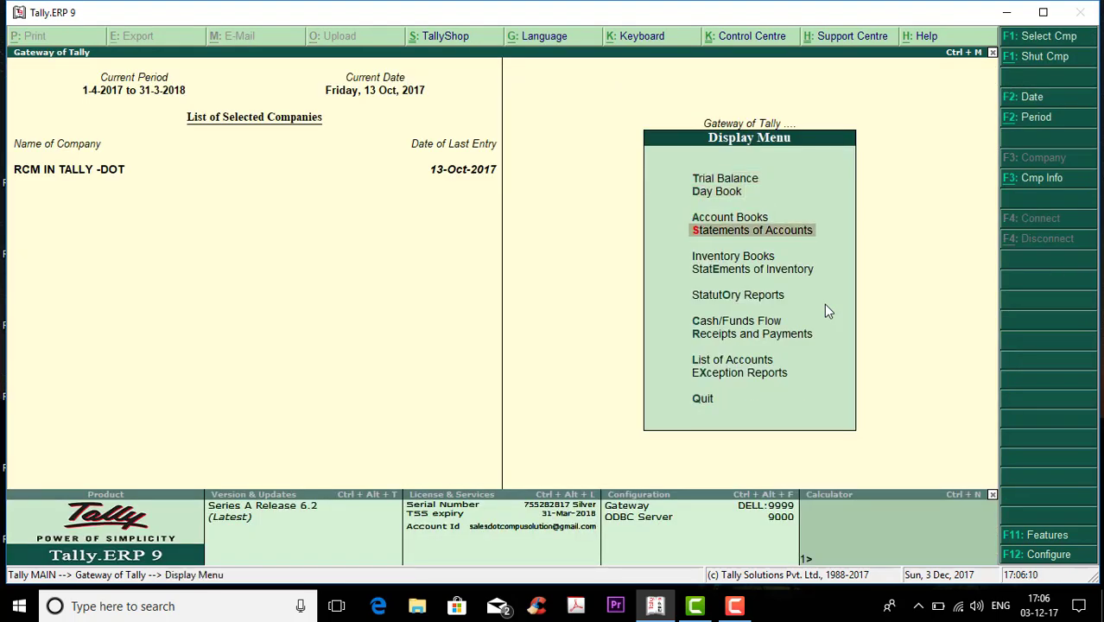
pyautogui.press('Return')
pyautogui.press('Return')
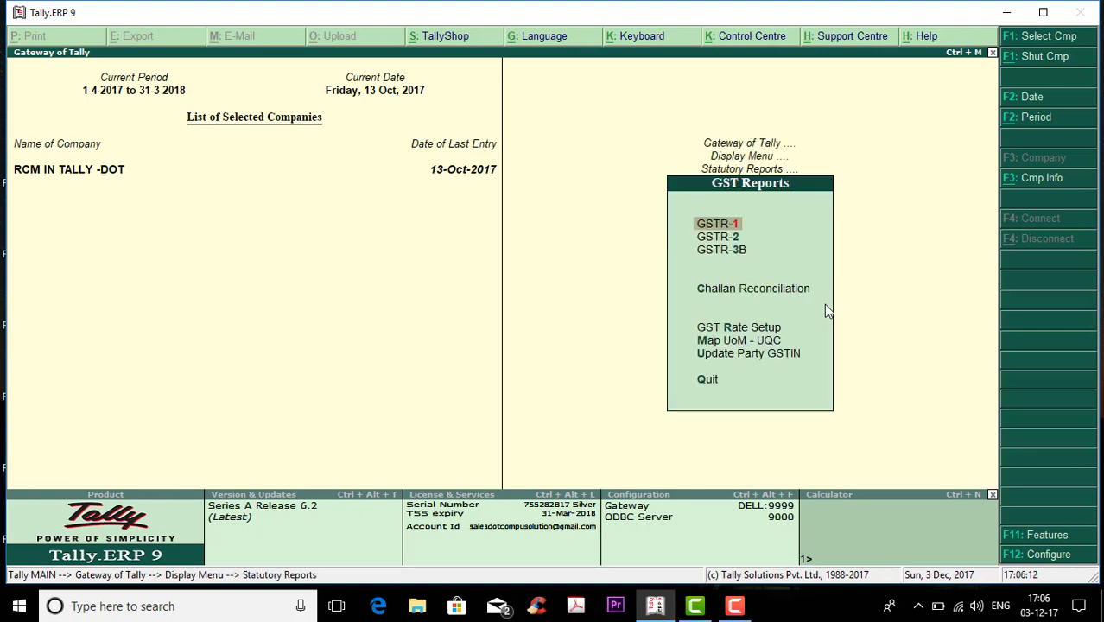
pyautogui.press('Down')
pyautogui.press('Return')
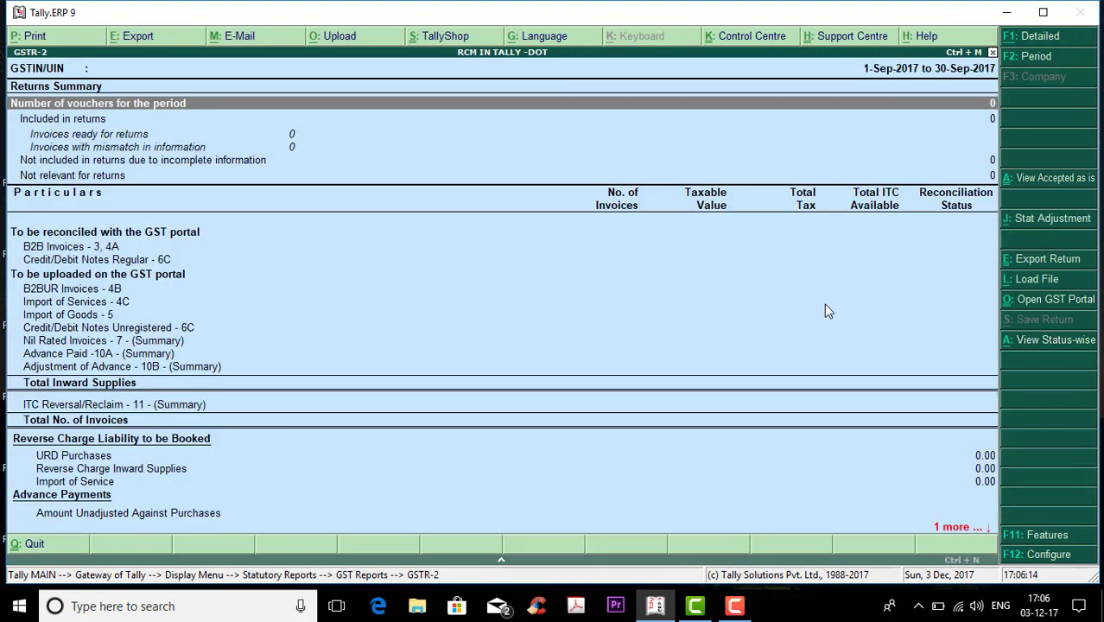
# Set the GSTR-2 report period from 1-10-2017 to 31-10-2017.
pyautogui.press('F2')
pyautogui.write('1-10')
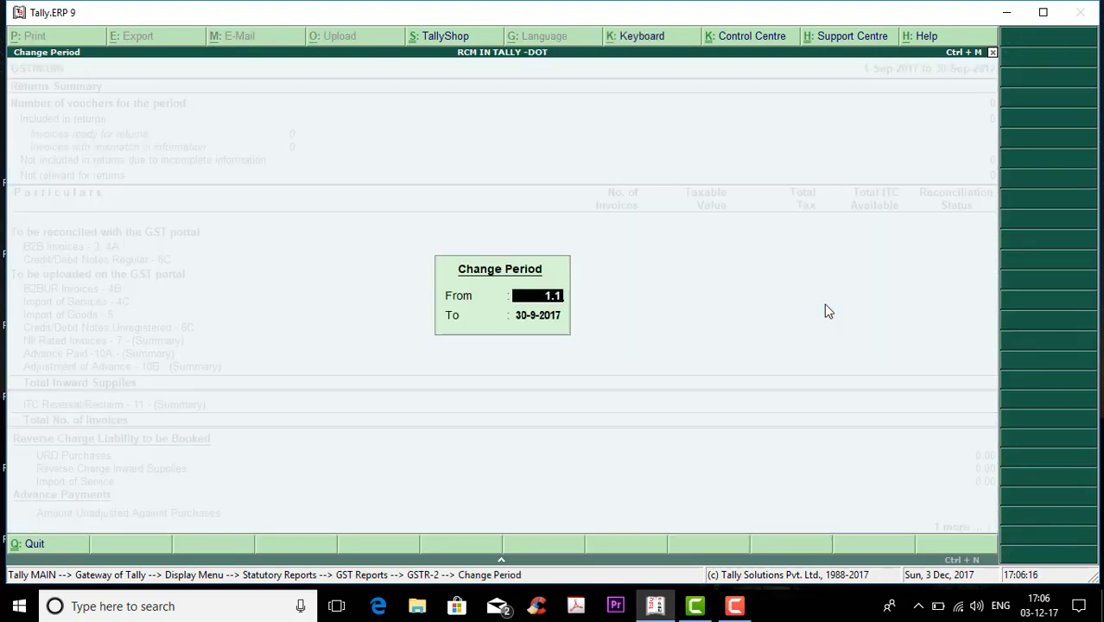
pyautogui.press('Return')
pyautogui.write('31-10')
pyautogui.press('Return')
# Open the voucher register behind Nil Rated Invoices - 7 in GSTR-2 and examine the listed purchase vouchers.
pyautogui.press('Down')
pyautogui.press('Down')
pyautogui.press('Down')
pyautogui.press('Down')
pyautogui.press('Down')
pyautogui.press('Down')
pyautogui.press('Down')
pyautogui.press('Down')
pyautogui.press('Down')
pyautogui.press('Down')
pyautogui.press('Down')
pyautogui.press('Down')
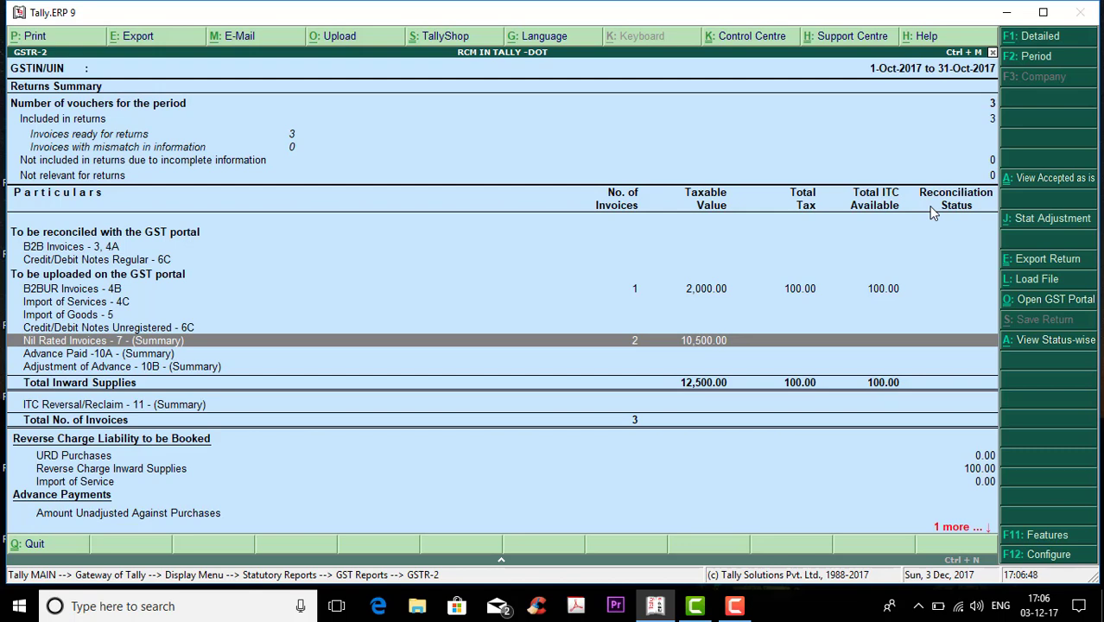
pyautogui.press('Return')
pyautogui.press('Down')
pyautogui.press('Return')
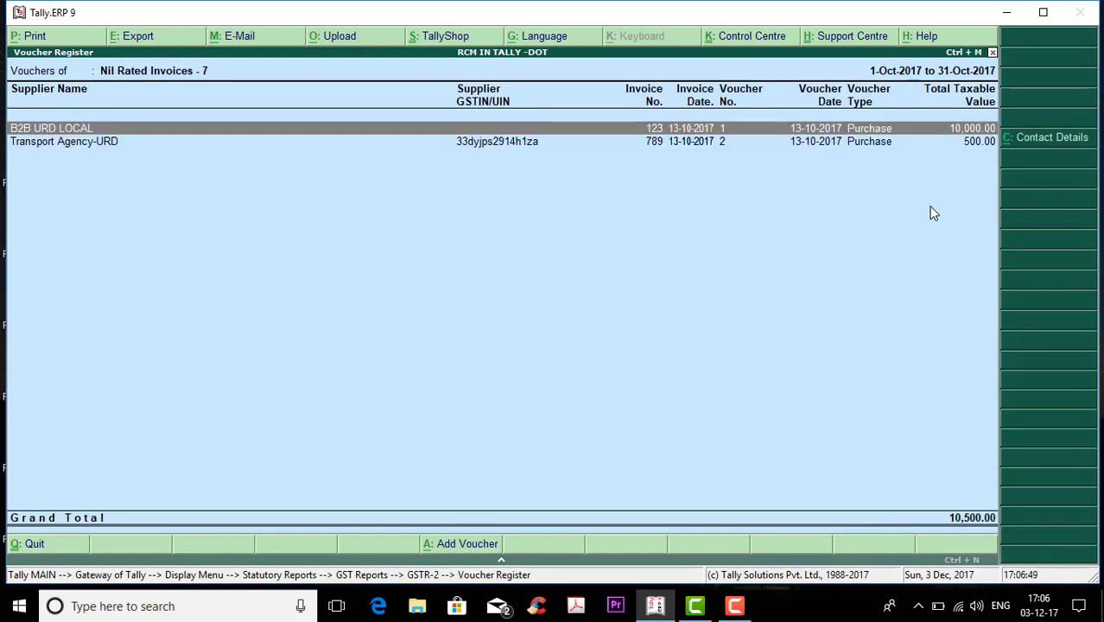
pyautogui.press('Down')
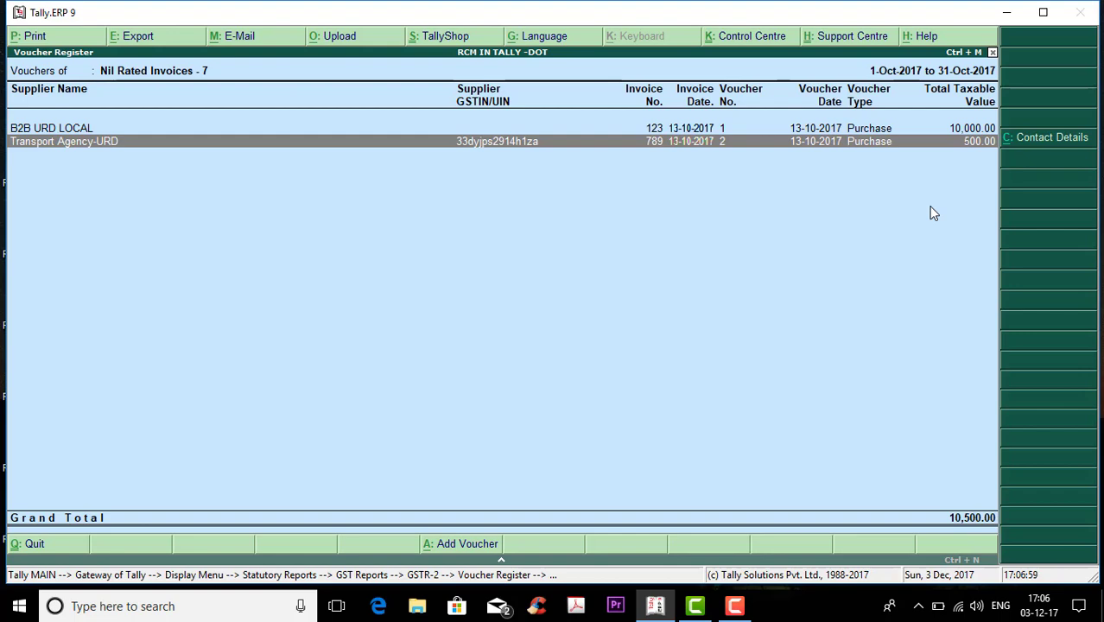
# Return to the GSTR-2 summary and check the B2BUR Invoices - 4B line.
pyautogui.press('Escape')
pyautogui.press('Escape')
pyautogui.press('Up')
pyautogui.press('Up')
pyautogui.press('Up')
pyautogui.press('Up')
pyautogui.press('Up')
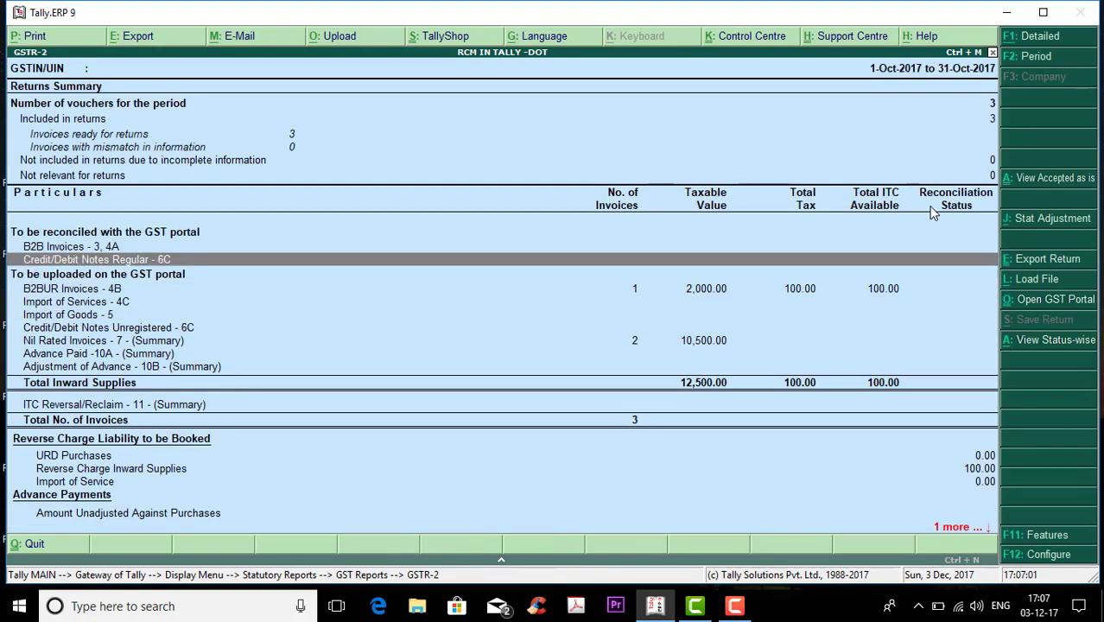
pyautogui.press('Down')
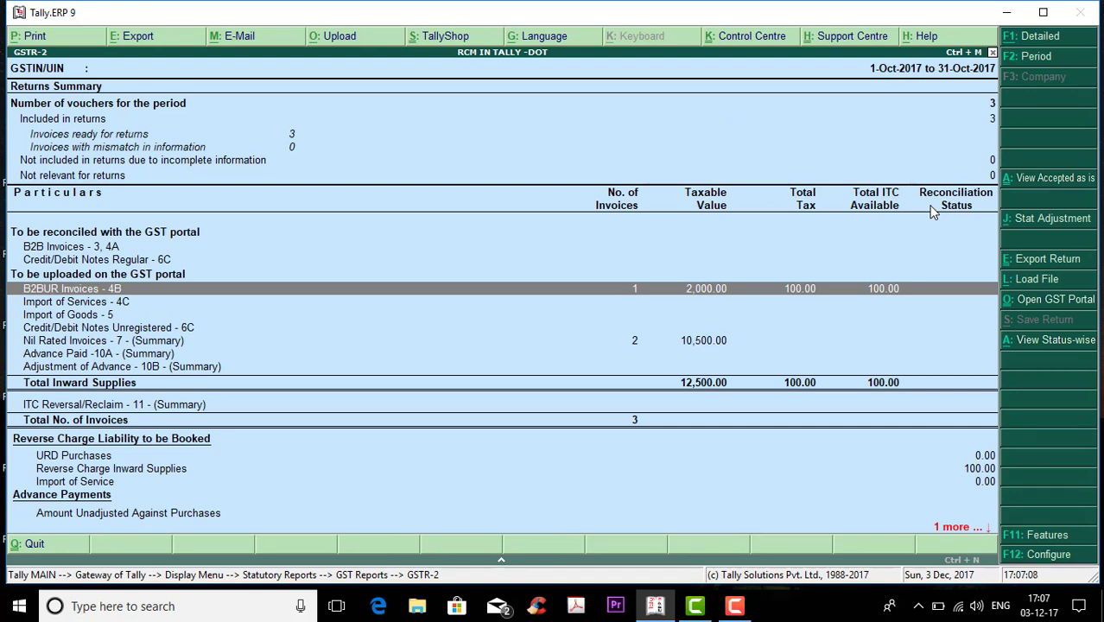
# Examine the Reverse Charge Inward Supplies details under the liability to be booked, and return to the Gateway of Tally.
pyautogui.press('Down')
pyautogui.press('Down')
pyautogui.press('Down')
pyautogui.press('Down')
pyautogui.press('Down')
pyautogui.press('Down')
pyautogui.press('Down')
pyautogui.press('Down')
pyautogui.press('Down')
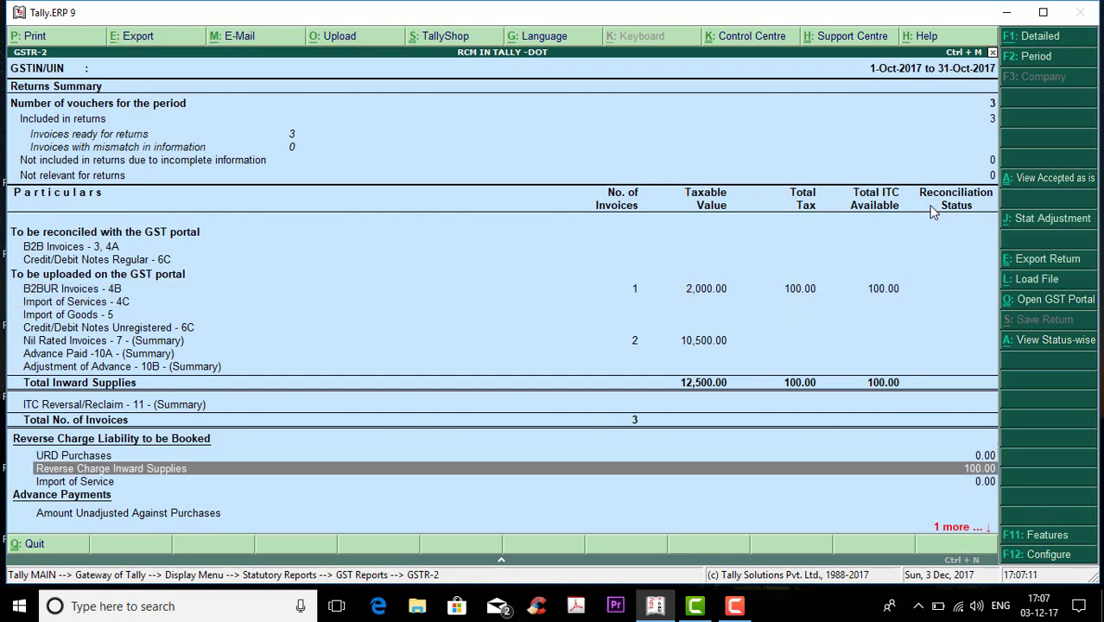
pyautogui.press('Return')
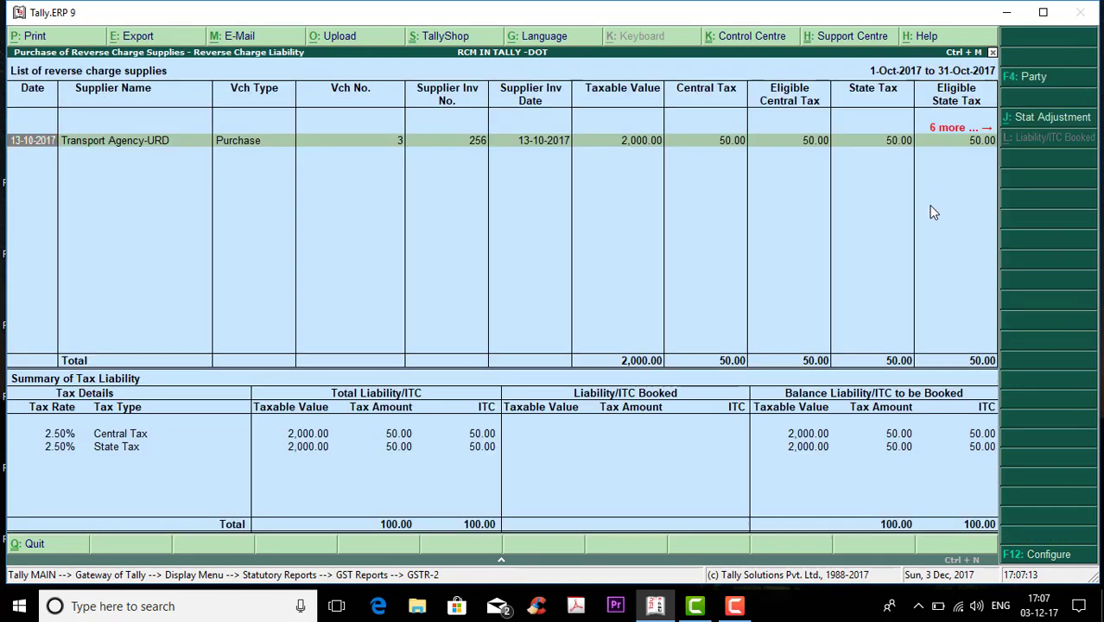
pyautogui.press('Escape')
pyautogui.press('Escape')
pyautogui.press('Escape')
pyautogui.press('Escape')
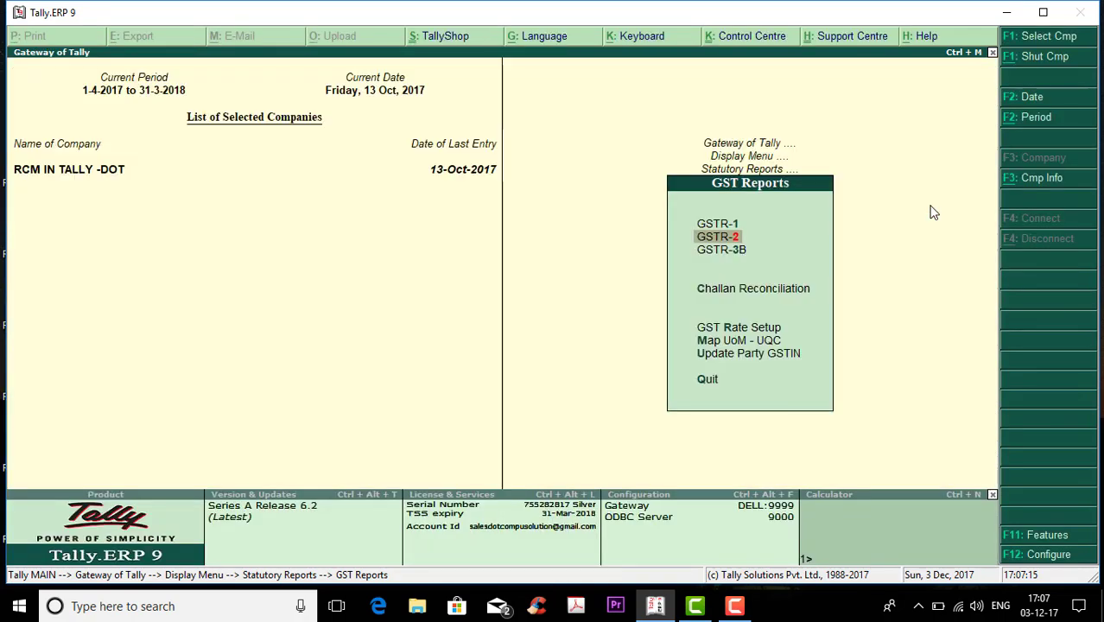
pyautogui.press('Escape')
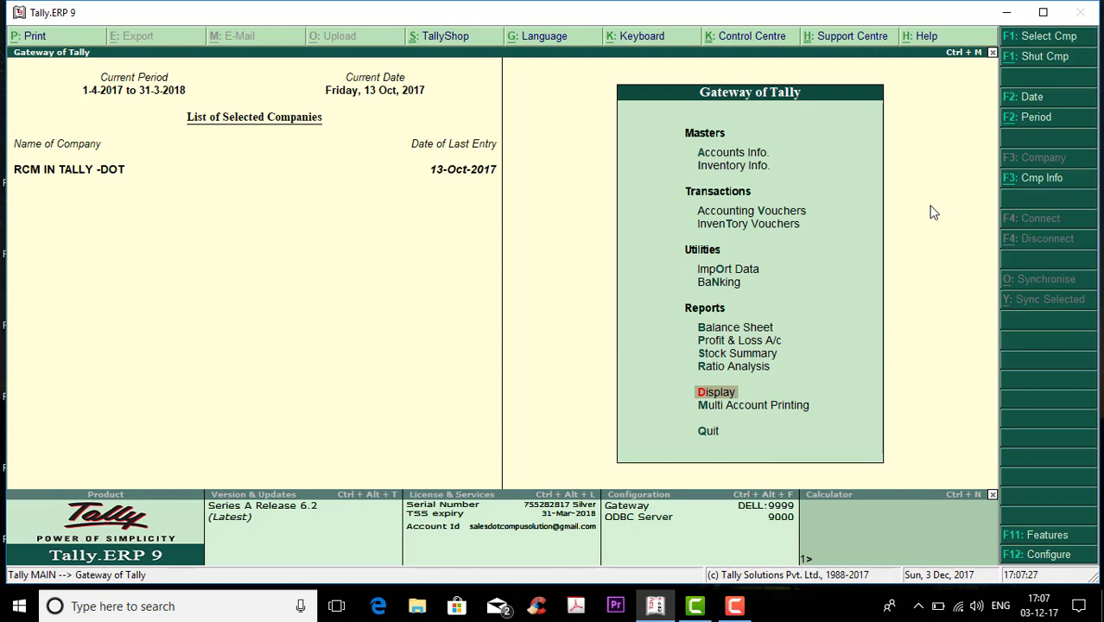
# Start a purchase voucher with supplier invoice number 234 dated 13-Oct-2017 and Transport Agency-Registered as the party.
pyautogui.press('Up')
pyautogui.press('Up')
pyautogui.press('Up')
pyautogui.press('Up')
pyautogui.press('v')
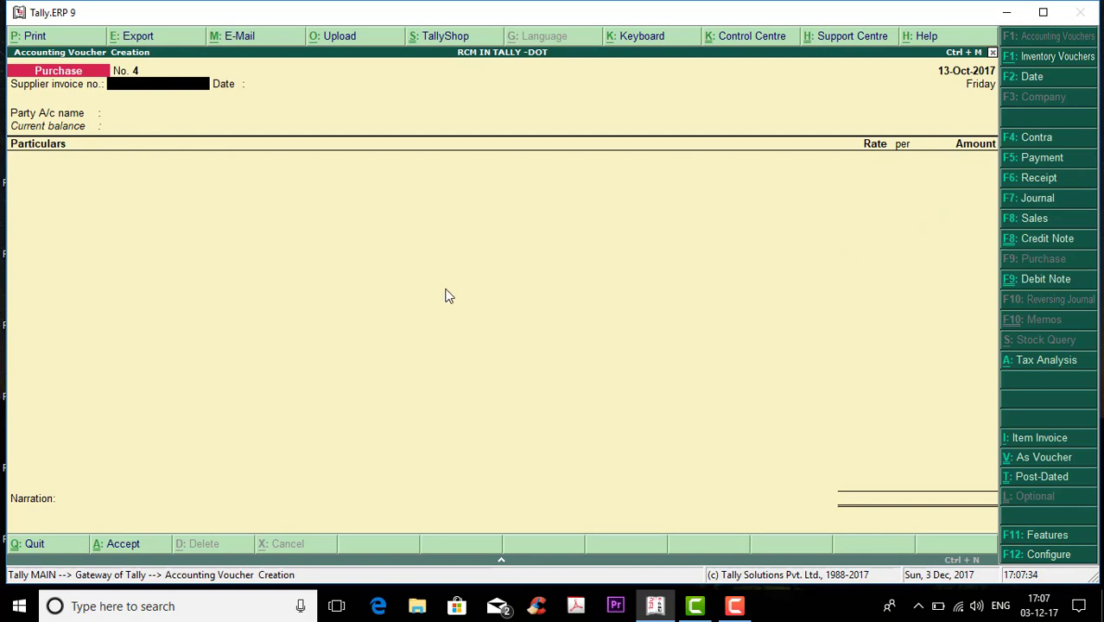
pyautogui.write('234')
pyautogui.press('Return')
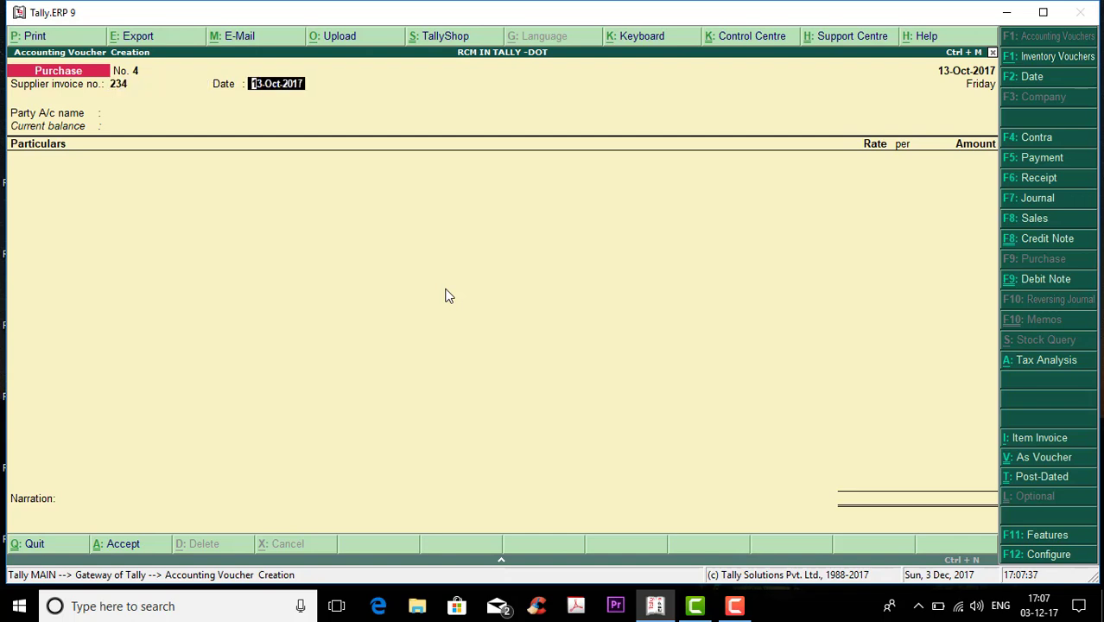
pyautogui.press('Return')
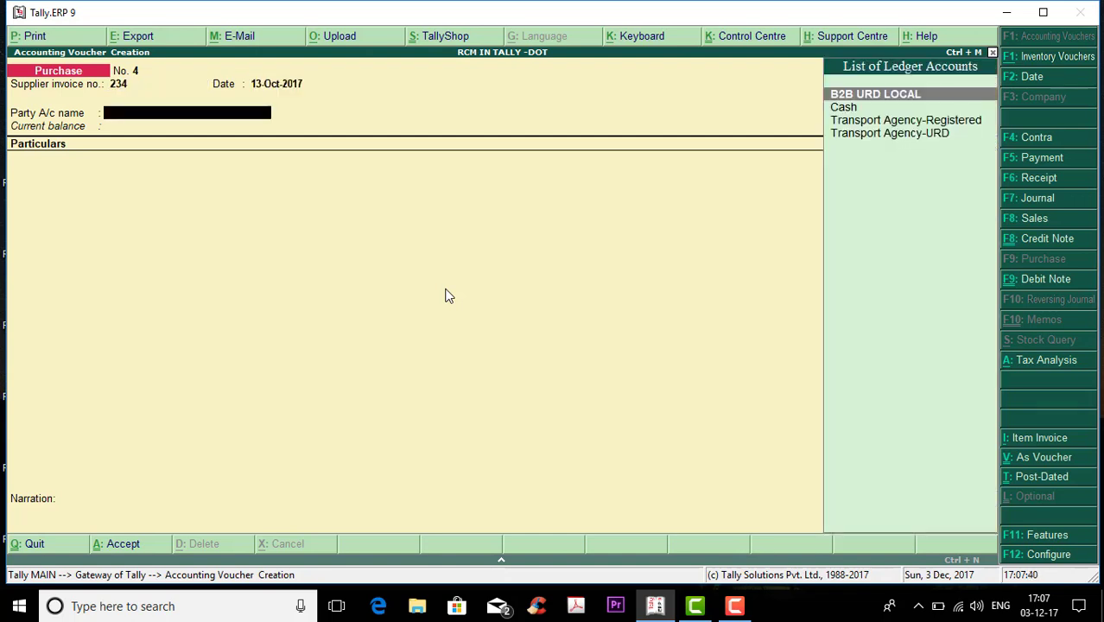
pyautogui.press('Down')
pyautogui.press('Down')
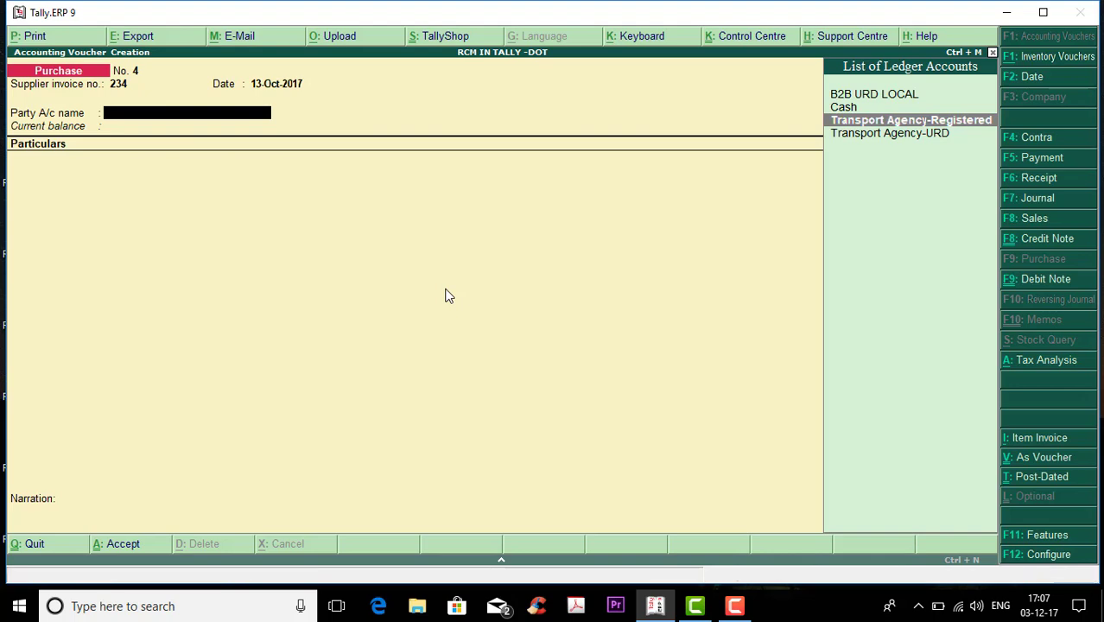
pyautogui.press('Return')
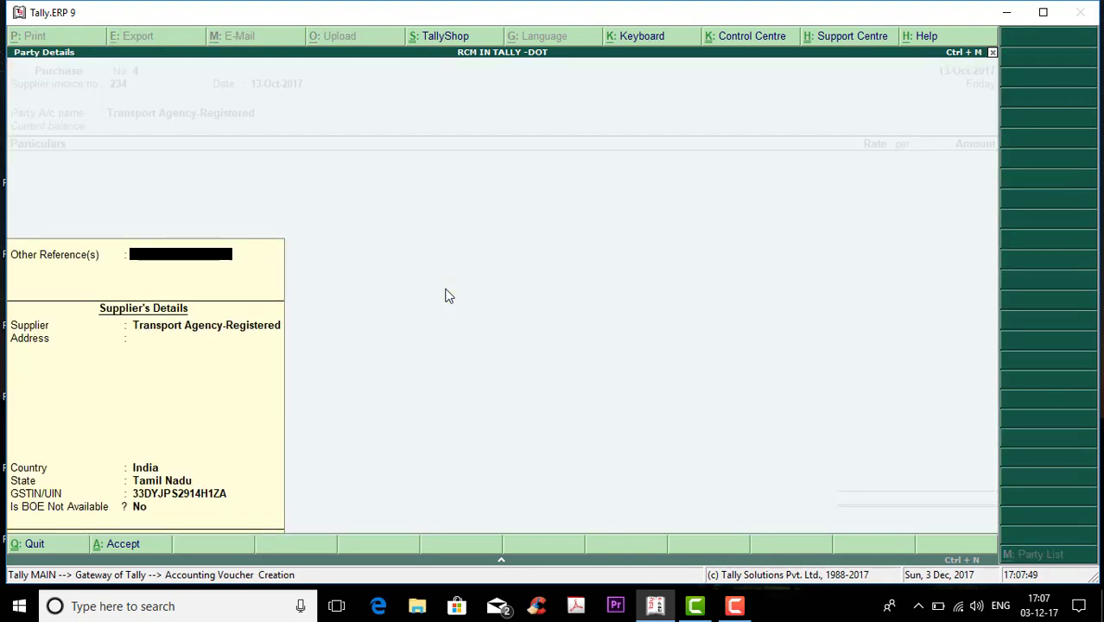
pyautogui.press('Return')
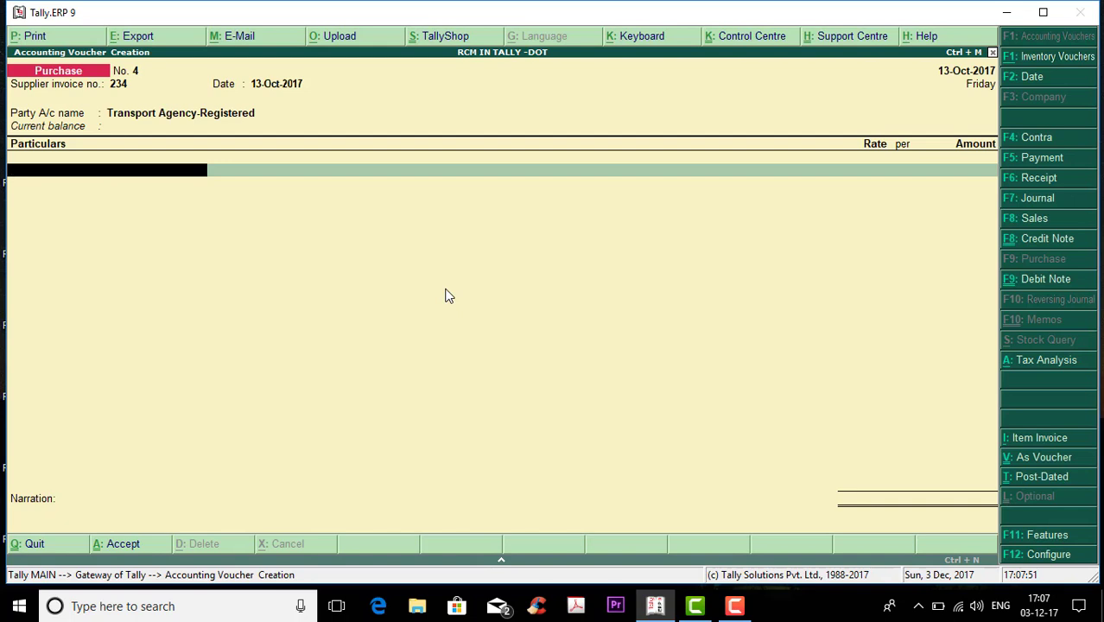
# Add the Transport Charges ledger to the voucher for invoice 234 with an amount of 2500.
pyautogui.press('Down')
pyautogui.press('Down')
pyautogui.press('Down')
pyautogui.press('Down')
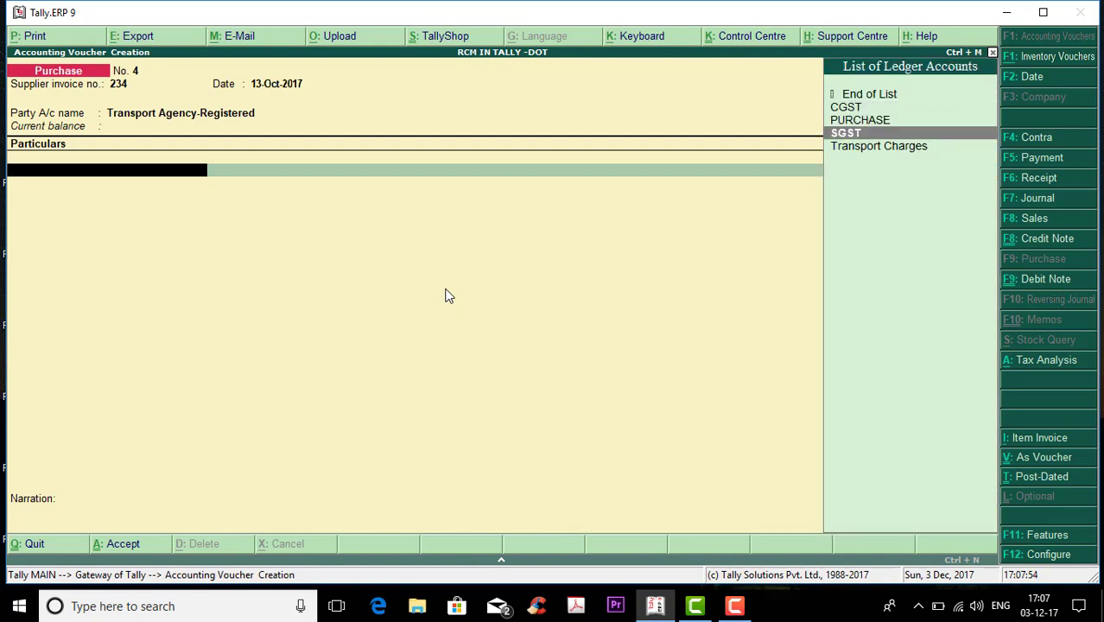
pyautogui.press('Return')
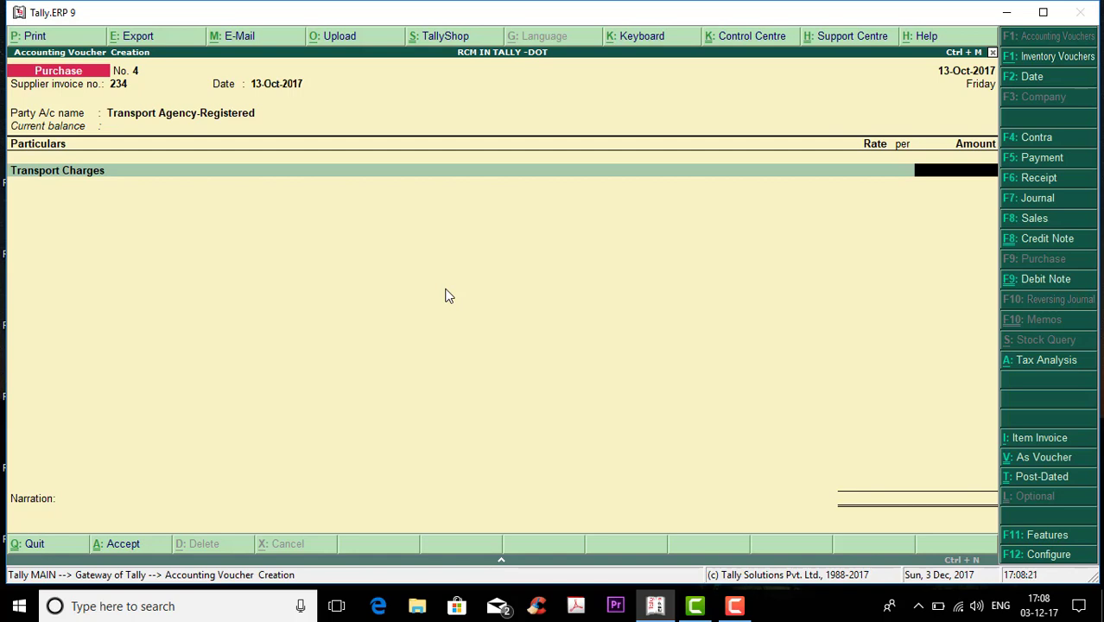
pyautogui.write('25000')
pyautogui.press('BackSpace')
pyautogui.press('Return')
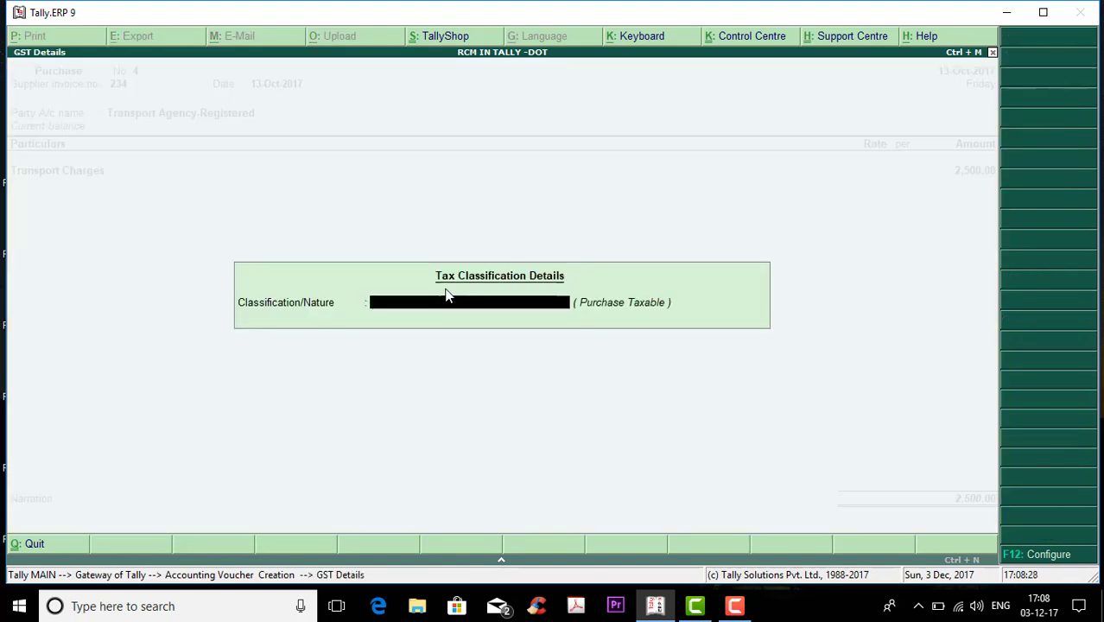
# Set the tax classification of the 2,500 transport charges to Purchase Taxable.
pyautogui.press('Down')
pyautogui.press('Down')
pyautogui.press('Down')
pyautogui.press('Down')
pyautogui.press('Down')
pyautogui.press('Down')
pyautogui.press('Down')
pyautogui.press('Down')
pyautogui.press('Down')
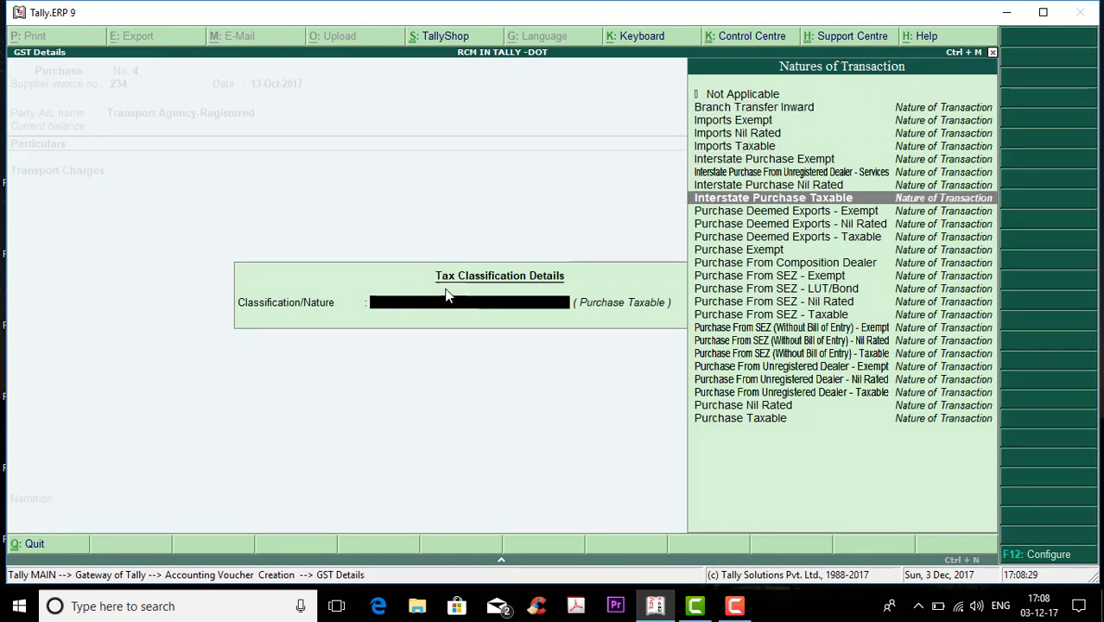
pyautogui.press('Down')
pyautogui.press('Down')
pyautogui.press('Down')
pyautogui.press('Down')
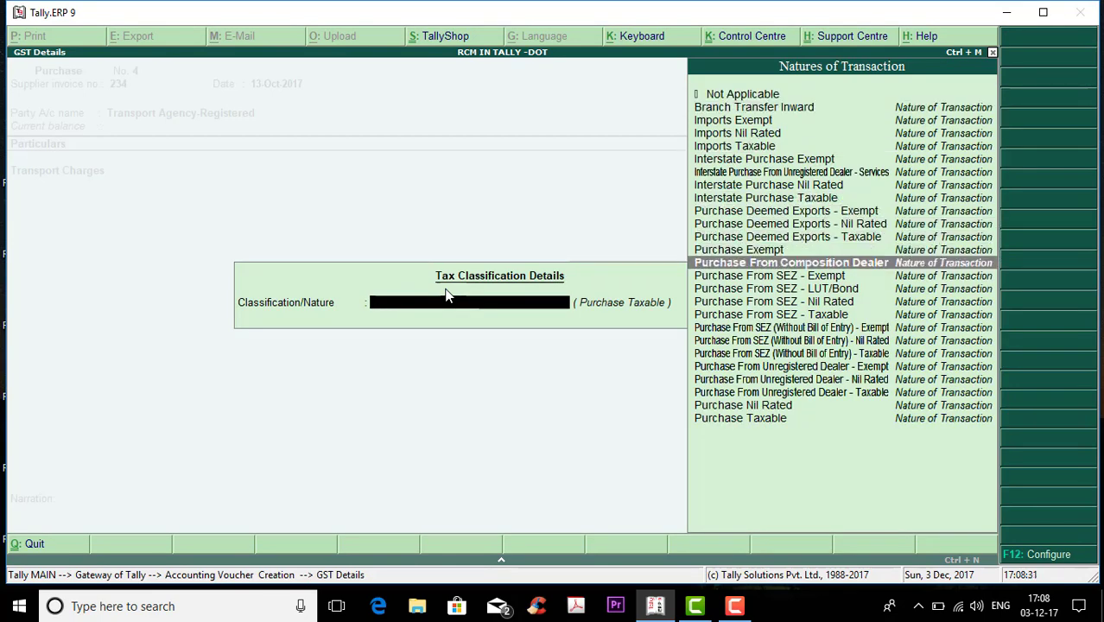
pyautogui.press('Up')
pyautogui.press('Down')
pyautogui.press('Down')
pyautogui.press('End')
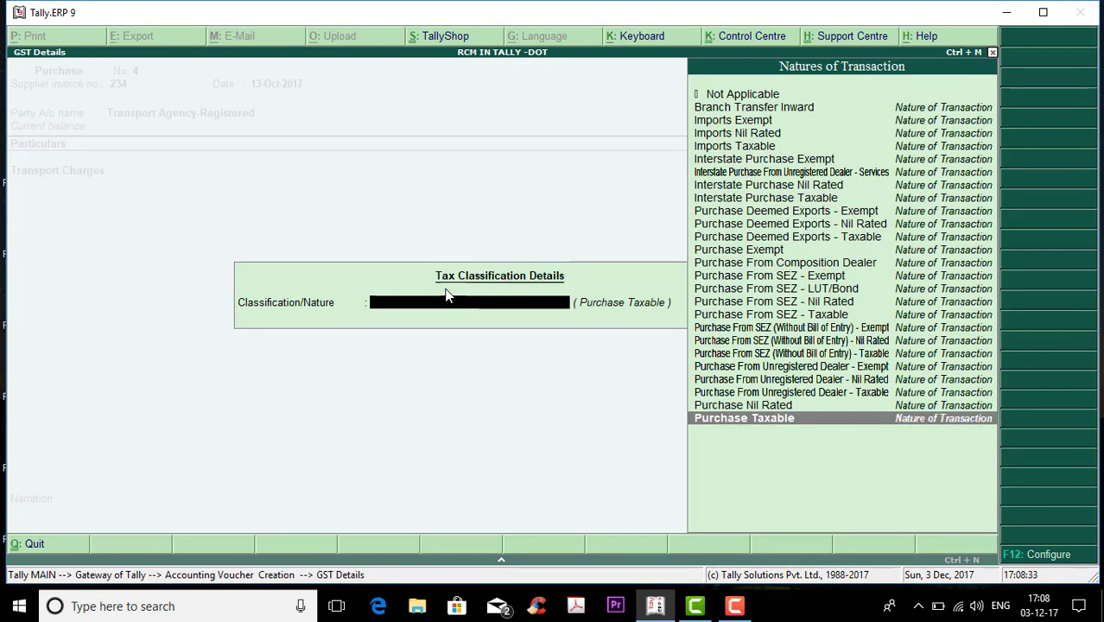
pyautogui.press('Return')
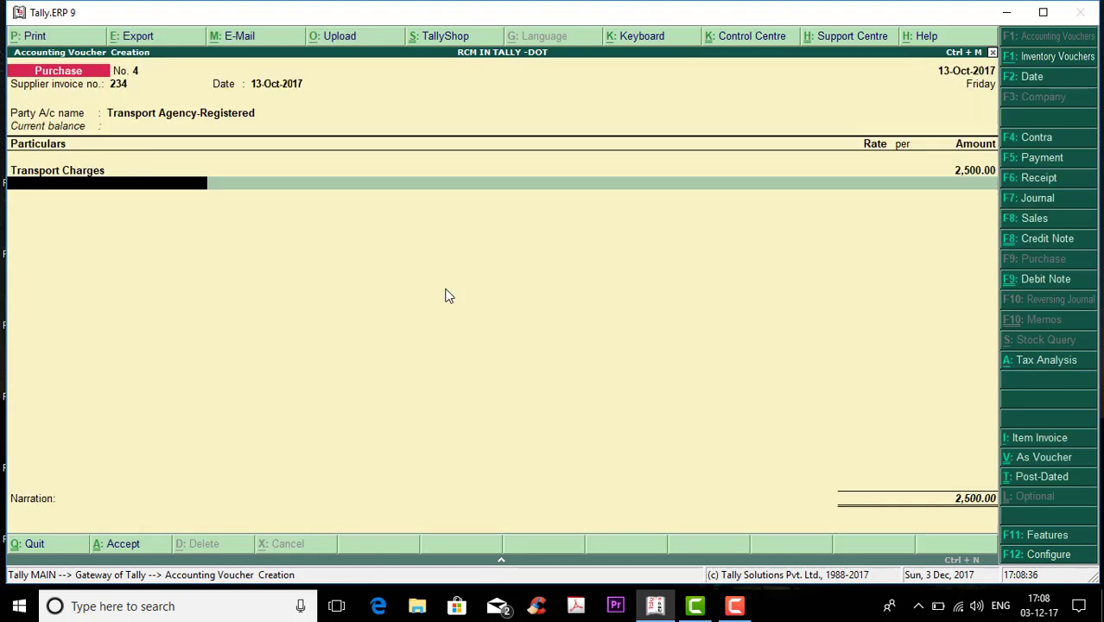
# Review the tax analysis of the voucher for invoice 234, save the voucher and return to the Gateway of Tally.
pyautogui.hotkey('alt', 'a')
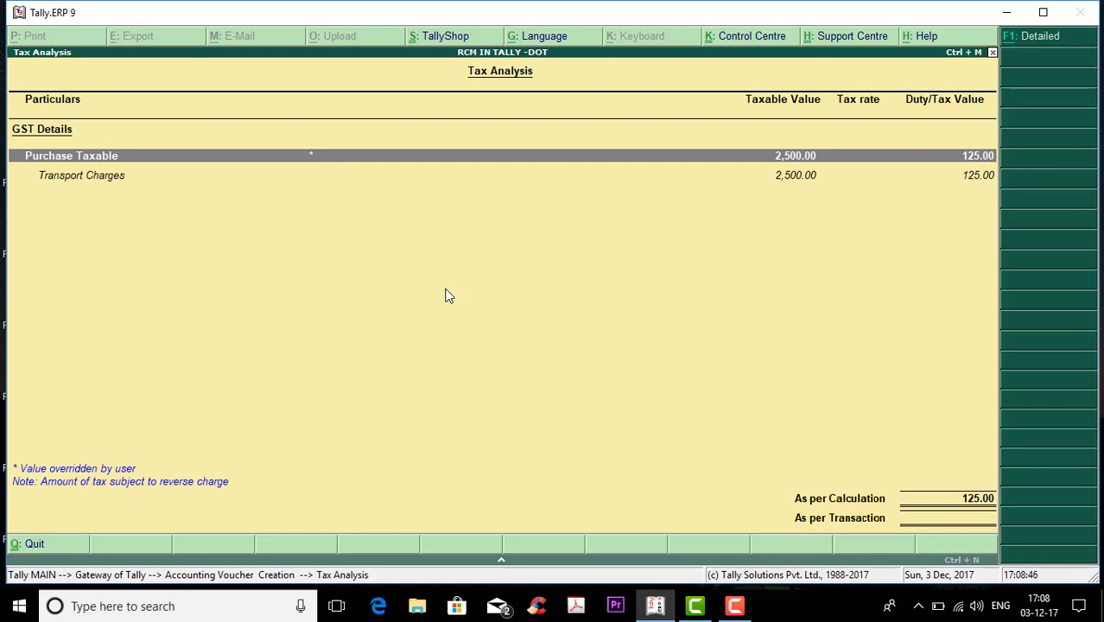
pyautogui.press('Escape')
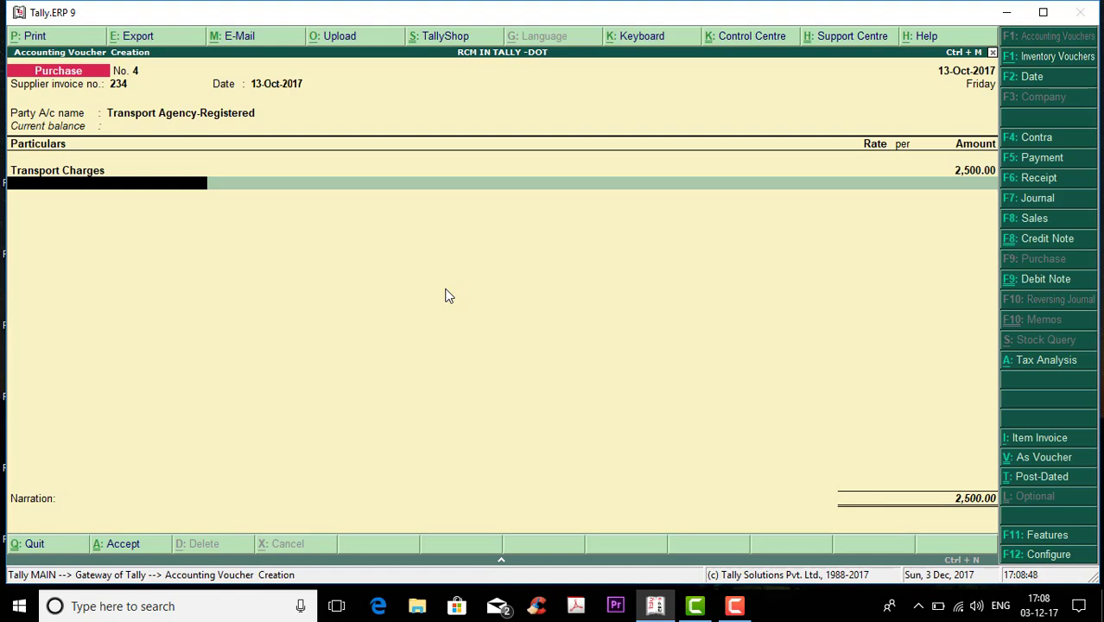
pyautogui.hotkey('ctrl', 'a')
pyautogui.press('Escape')
pyautogui.press('y')
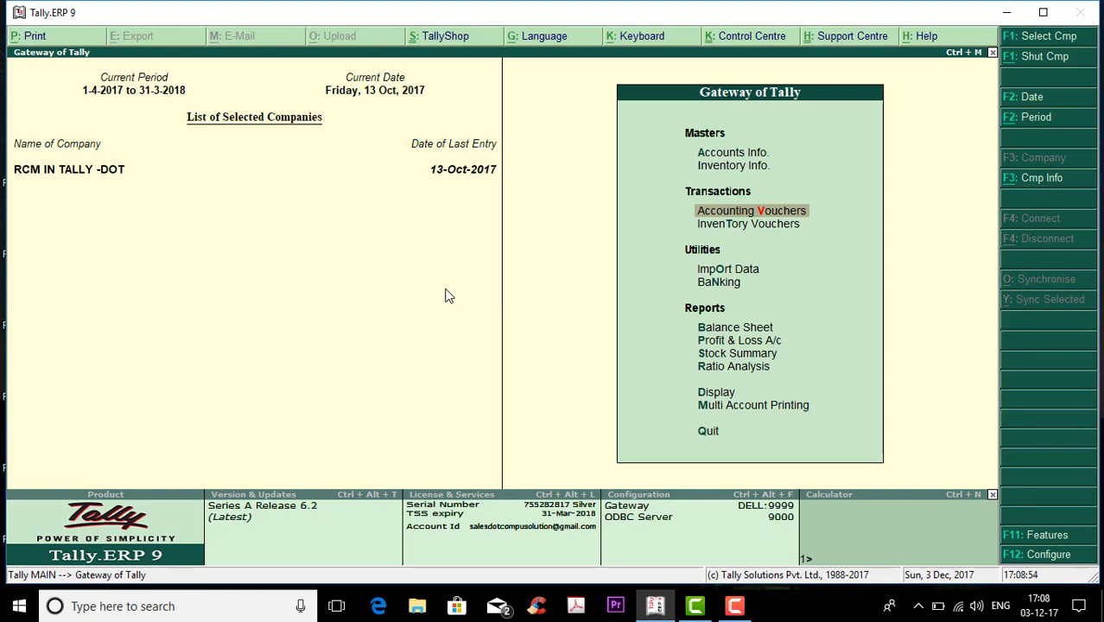
# Reopen the GSTR-2 report to check the newly saved purchase from the registered transport agency.
pyautogui.press('Down')
pyautogui.press('Down')
pyautogui.press('Down')
pyautogui.press('Down')
pyautogui.press('Down')
pyautogui.press('Down')
pyautogui.press('Down')
pyautogui.press('Down')
pyautogui.press('Down')
pyautogui.press('Down')
pyautogui.press('Up')
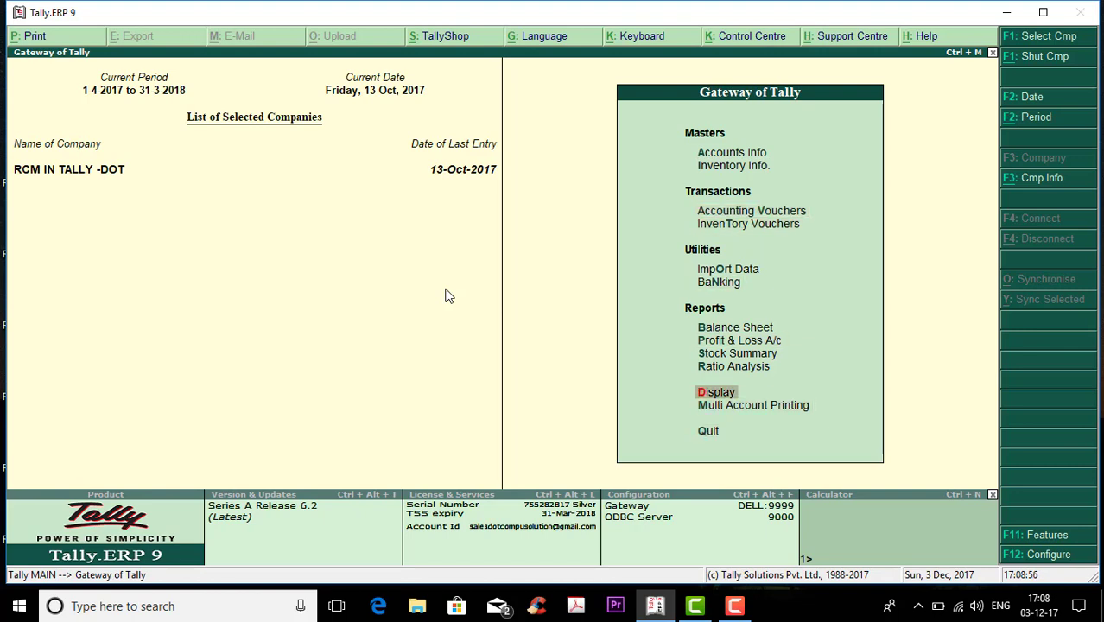
pyautogui.press('Return')
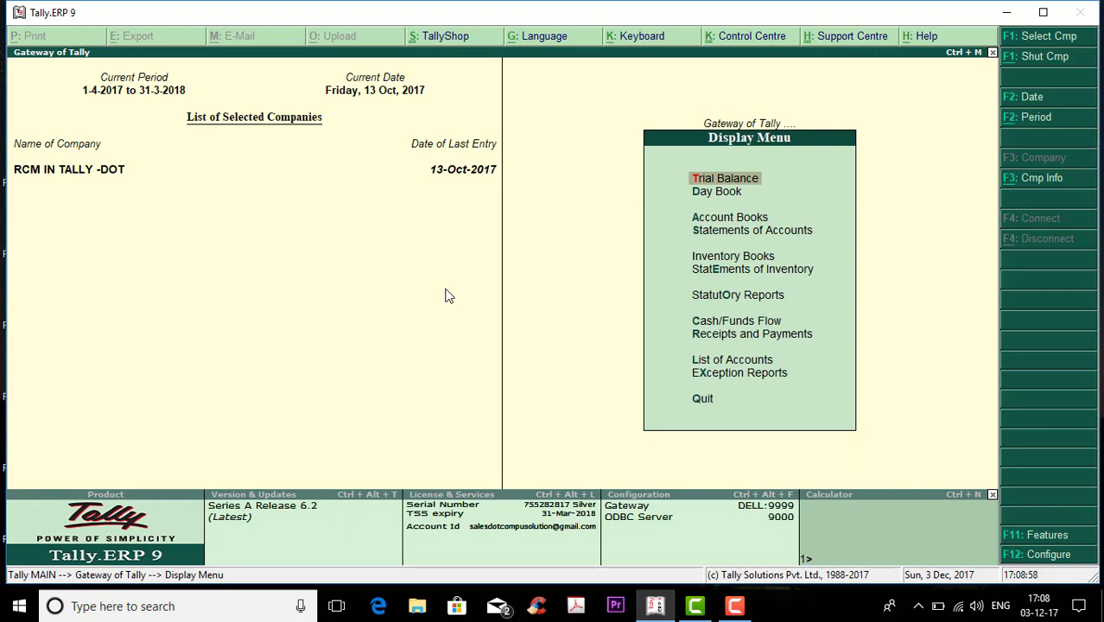
pyautogui.press('o')
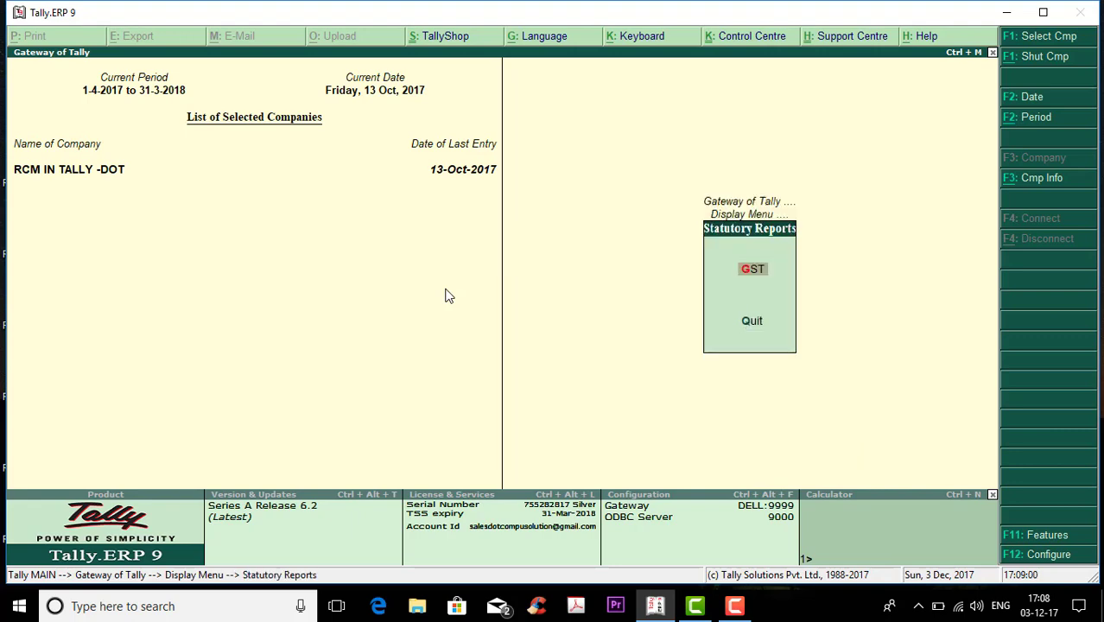
pyautogui.press('Return')
pyautogui.press('2')
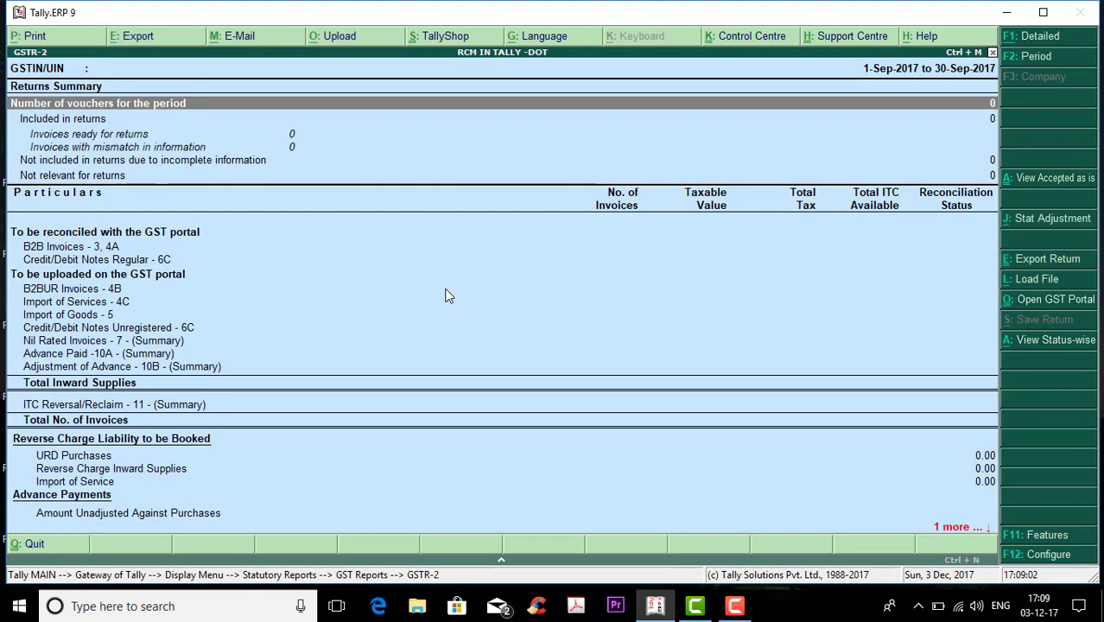
# Set the GSTR-2 report period from 1-10-2017 to 31-10-2017.
pyautogui.press('F2')
pyautogui.write('1-10')
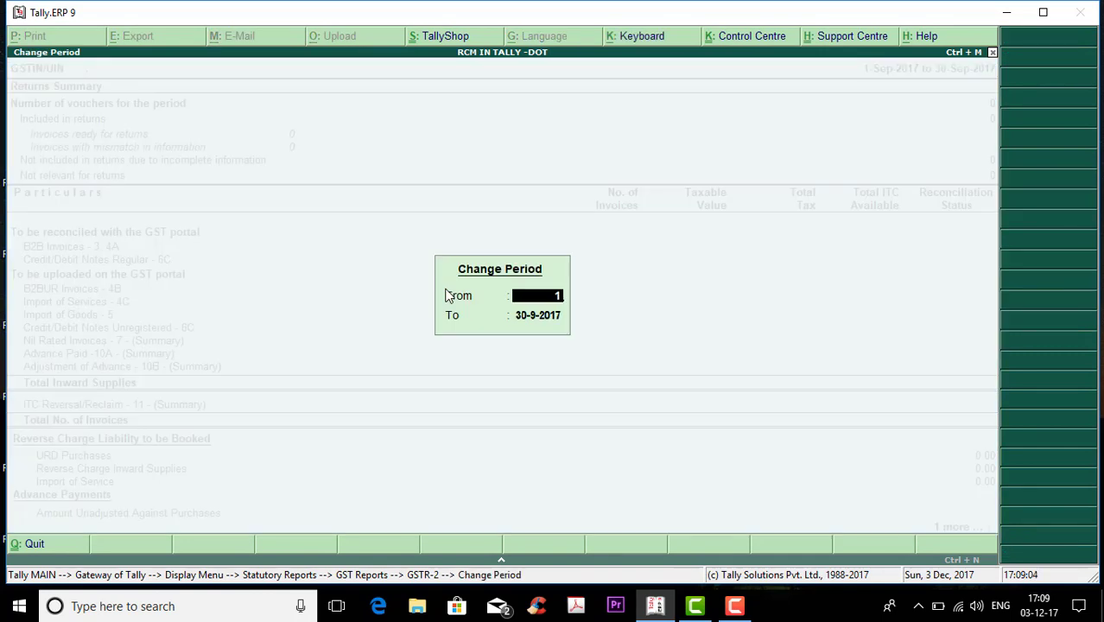
pyautogui.press('Return')
pyautogui.write('31-10')
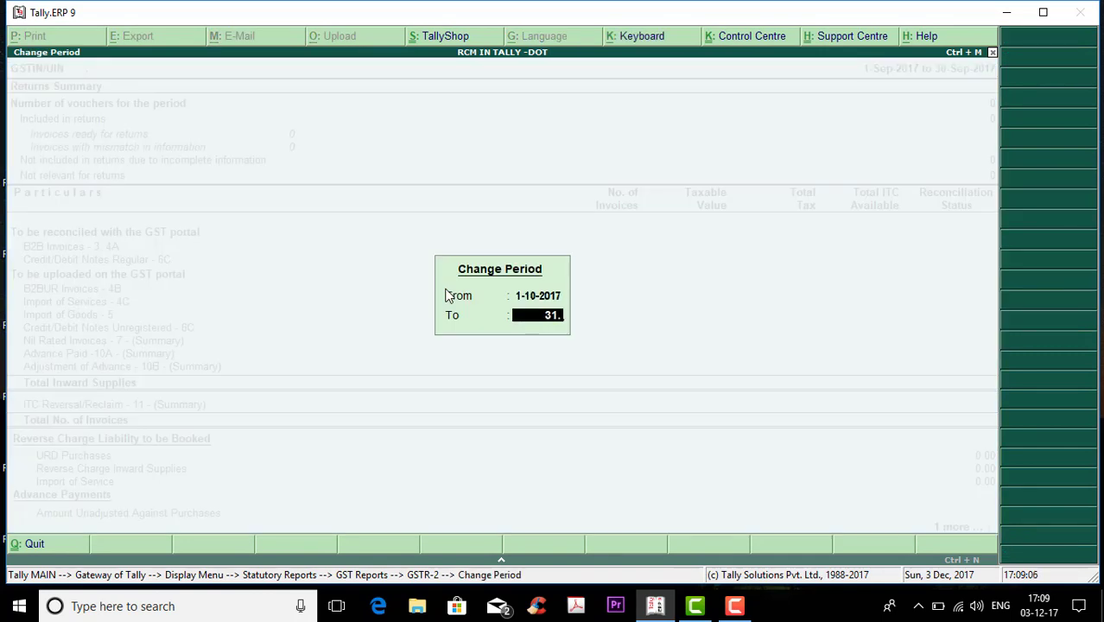
pyautogui.press('Return')
# Examine the supplier details behind the B2B Invoices - 3, 4A line and return to the GSTR-2 summary.
pyautogui.press('Down')
pyautogui.press('Down')
pyautogui.press('Down')
pyautogui.press('Down')
pyautogui.press('Down')
pyautogui.press('Down')
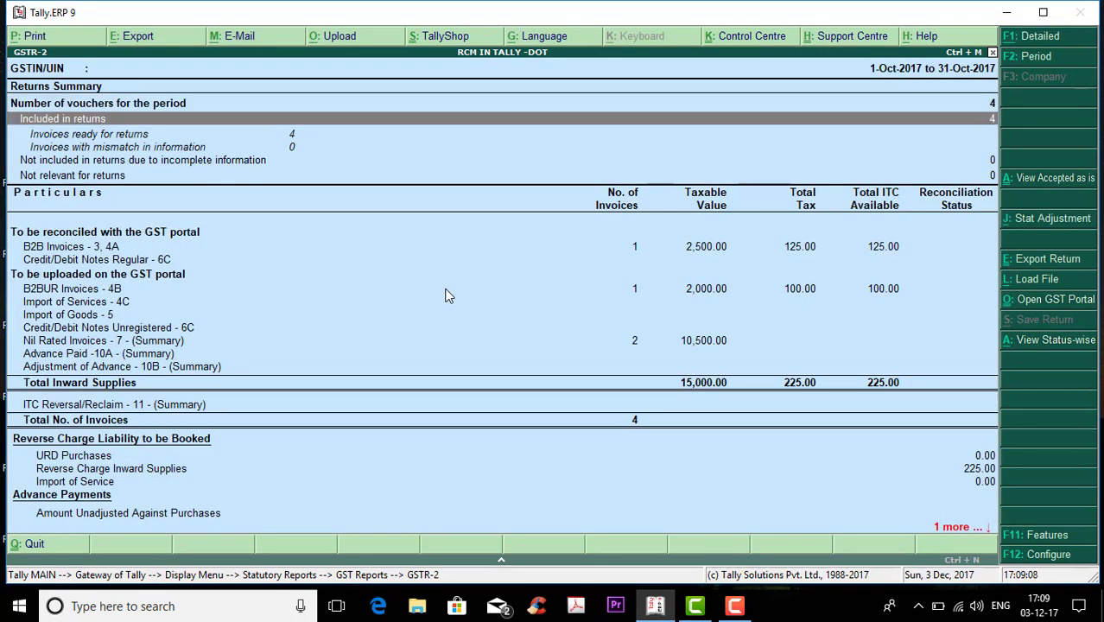
pyautogui.press('Up')
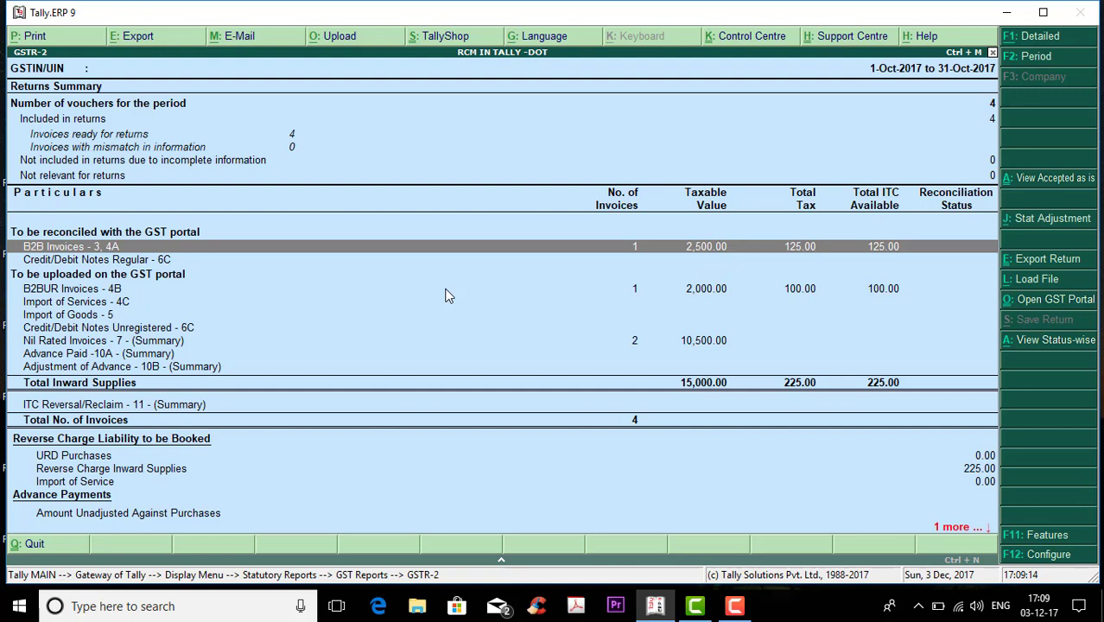
pyautogui.press('Return')
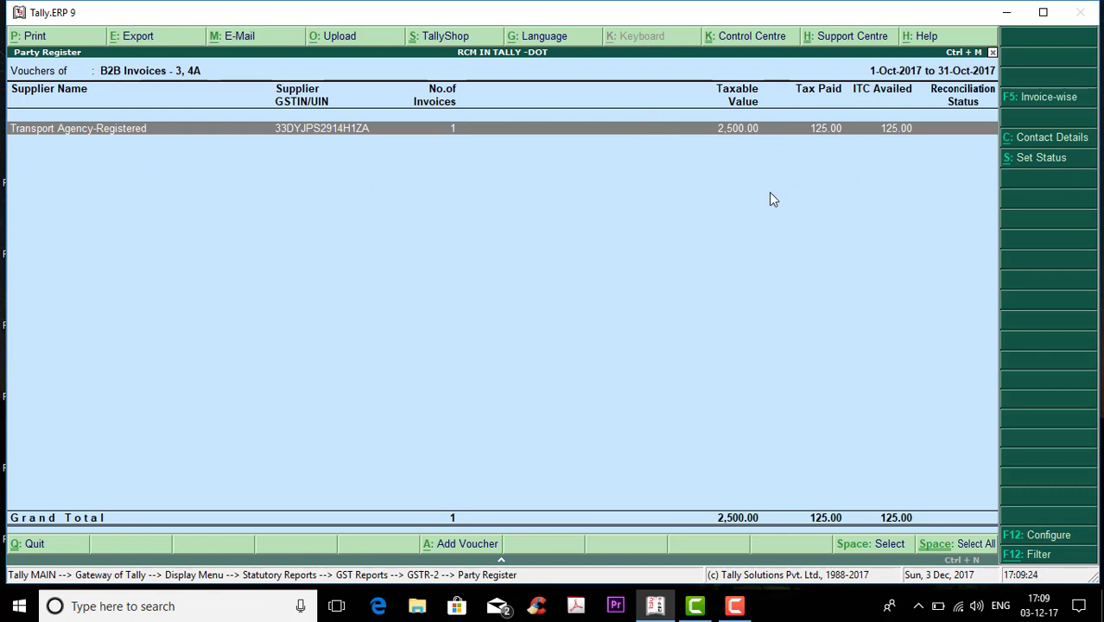
pyautogui.press('Escape')
# Check the details behind the B2BUR Invoices - 4B line and return to the GSTR-2 summary.
pyautogui.press('Down')
pyautogui.press('Down')
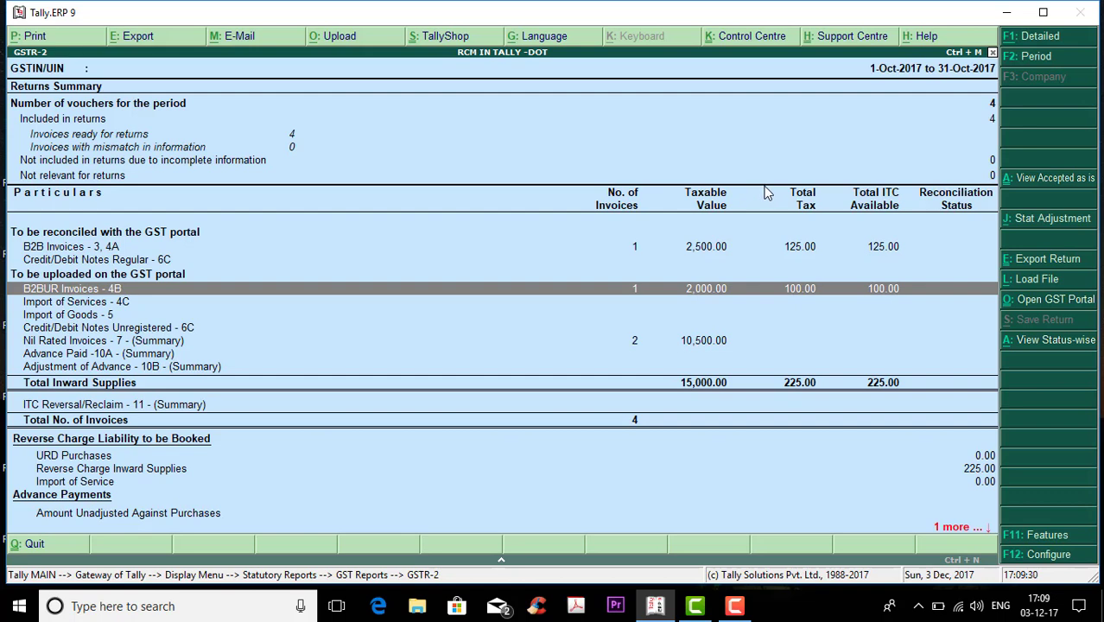
pyautogui.press('Return')
pyautogui.press('Escape')
# Open the list of Reverse Charge Inward Supplies under Reverse Charge Liability to be Booked.
pyautogui.press('Down')
pyautogui.press('Down')
pyautogui.press('Down')
pyautogui.press('Down')
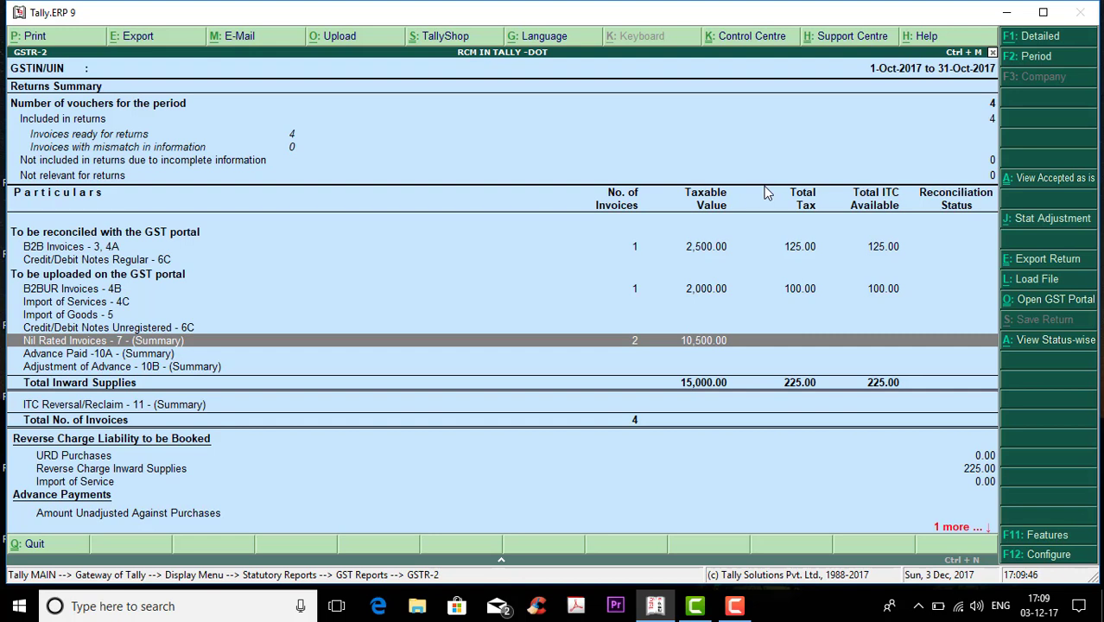
pyautogui.press('Down')
pyautogui.press('Down')
pyautogui.press('Down')
pyautogui.press('Down')
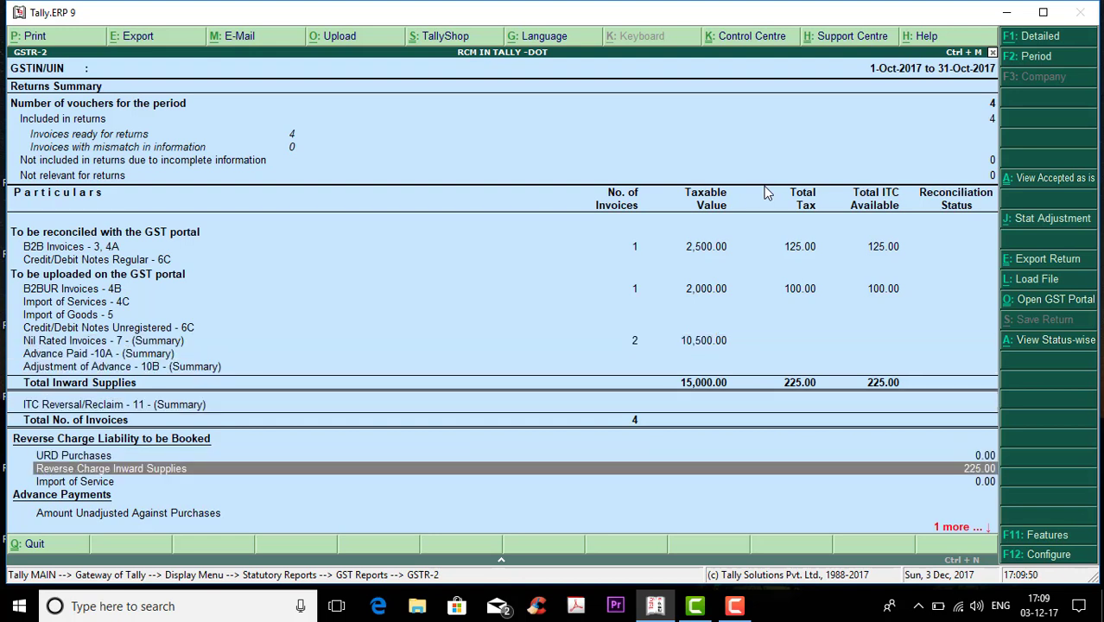
pyautogui.press('Return')
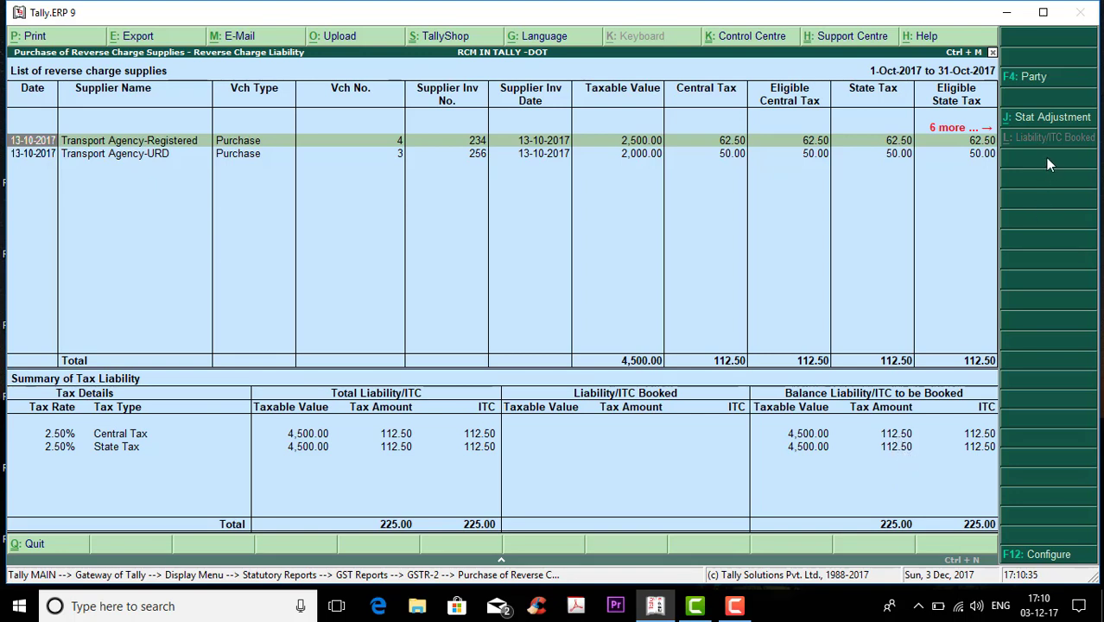
# Start a GST stat adjustment for the reverse charge purchases with Increase of Tax Liability & Input Tax Credit as its nature.
pyautogui.click(1039, 120)
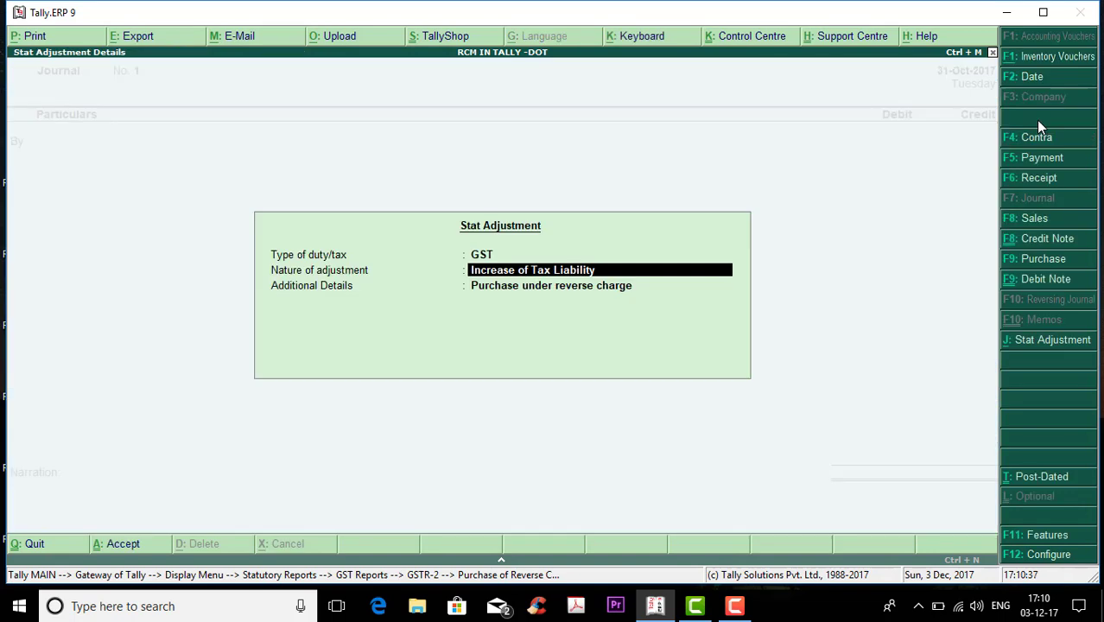
pyautogui.press('BackSpace')
pyautogui.press('Down')
pyautogui.press('Down')
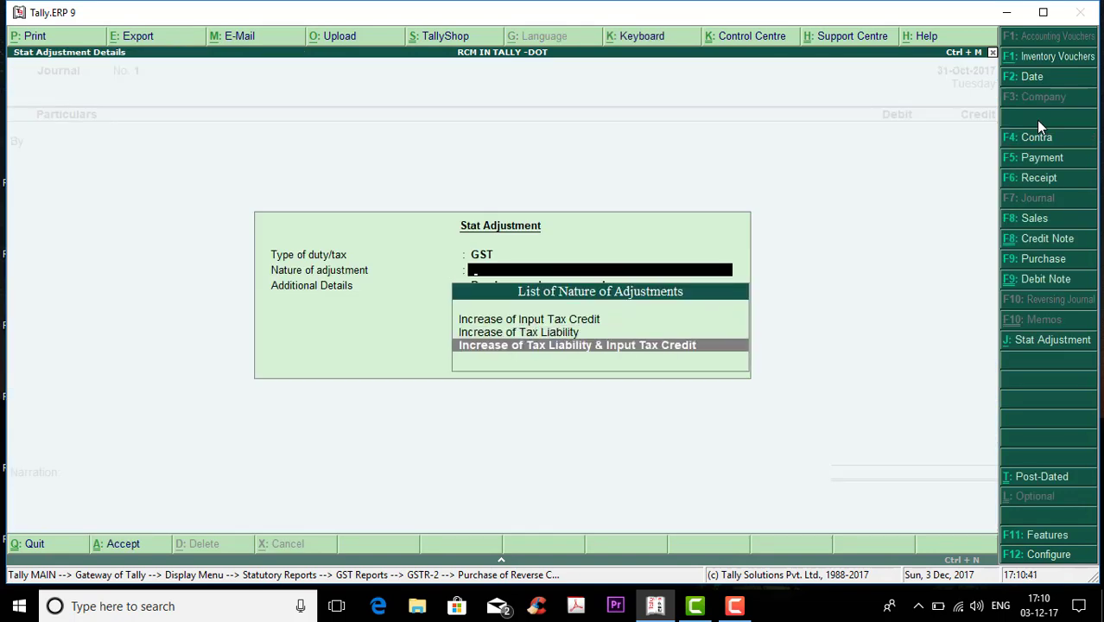
pyautogui.press('Return')
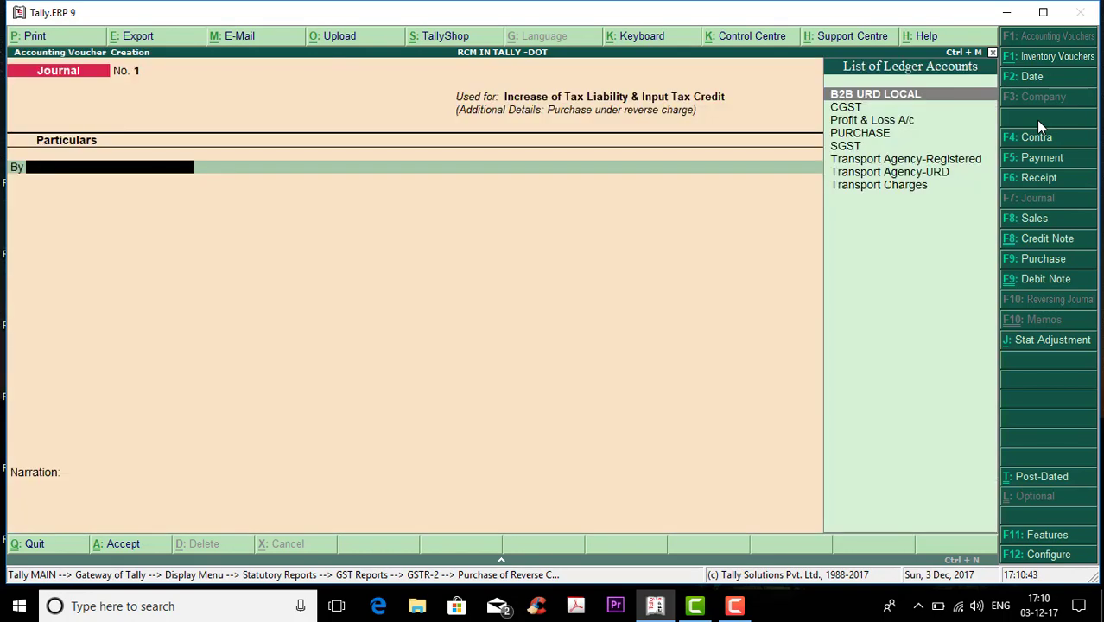
# Debit the CGST ledger with 112.50 at a rate of 2.5% on a taxable value of 4500.
pyautogui.press('Down')
pyautogui.press('Return')
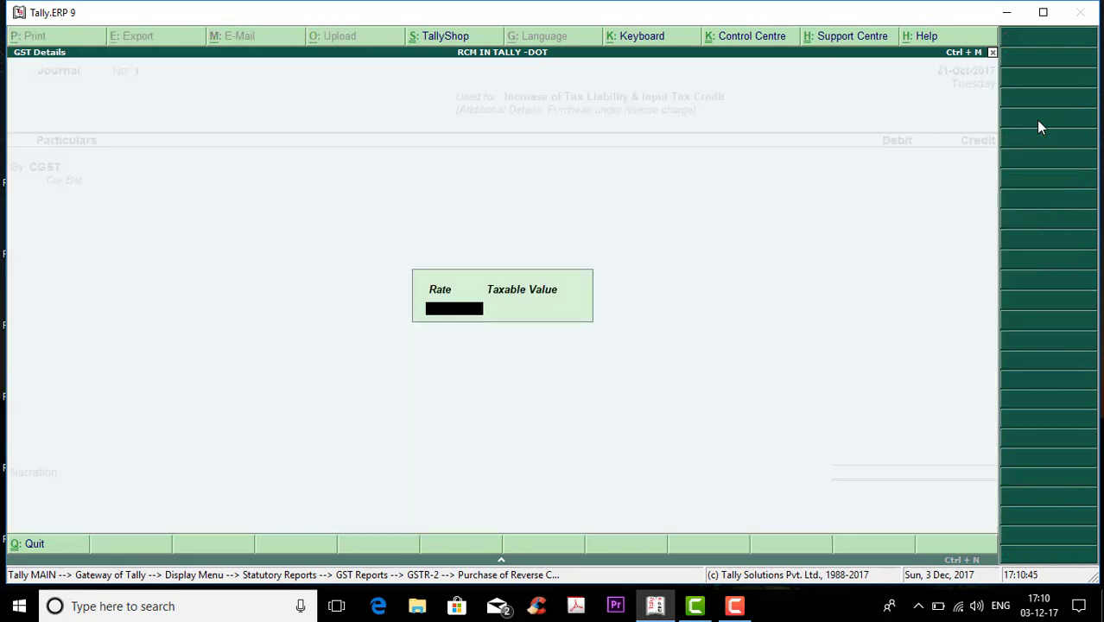
pyautogui.write('2.5')
pyautogui.press('Return')
pyautogui.write('4500')
pyautogui.press('Return')
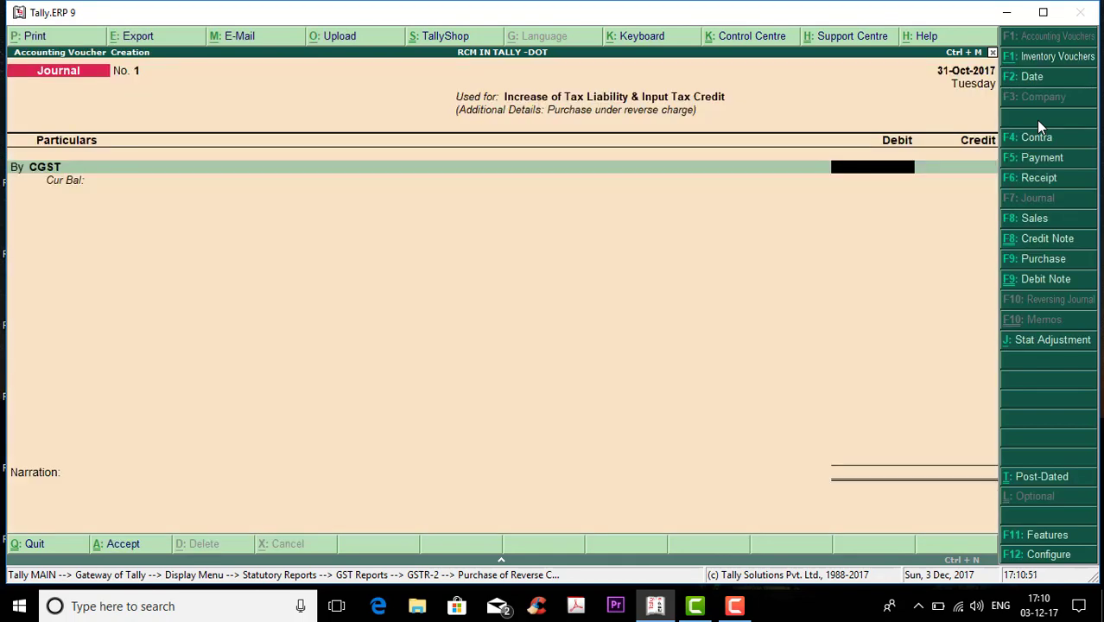
pyautogui.write('11')
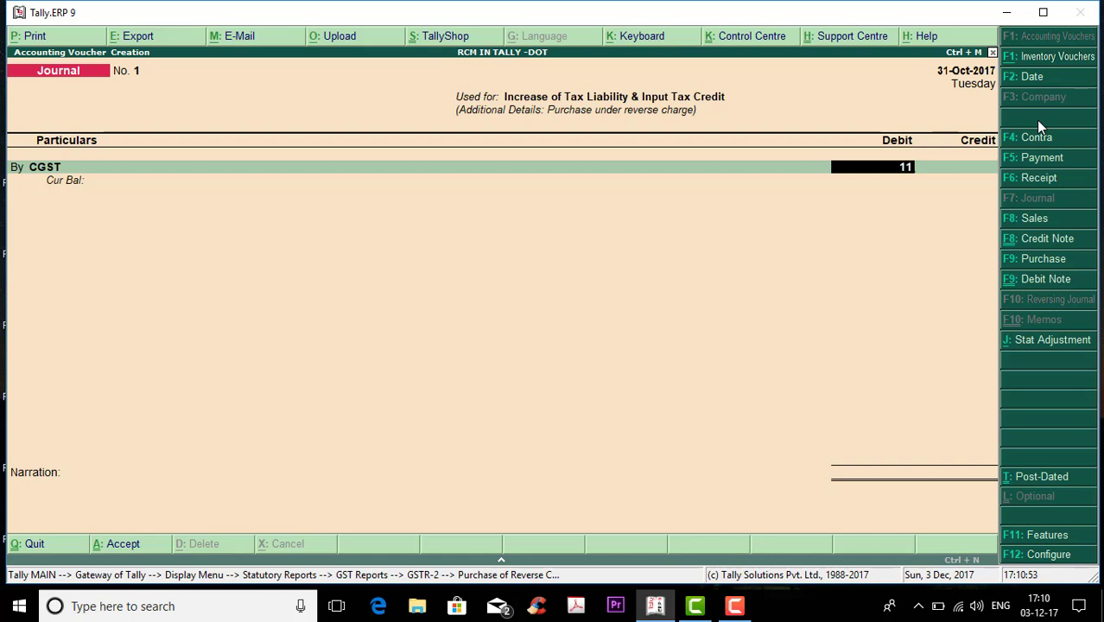
pyautogui.write('2.5')
pyautogui.press('Return')
# Debit the SGST ledger with 112.50, keeping the 2.50% rate and 4,500.00 taxable value.
pyautogui.write('by')
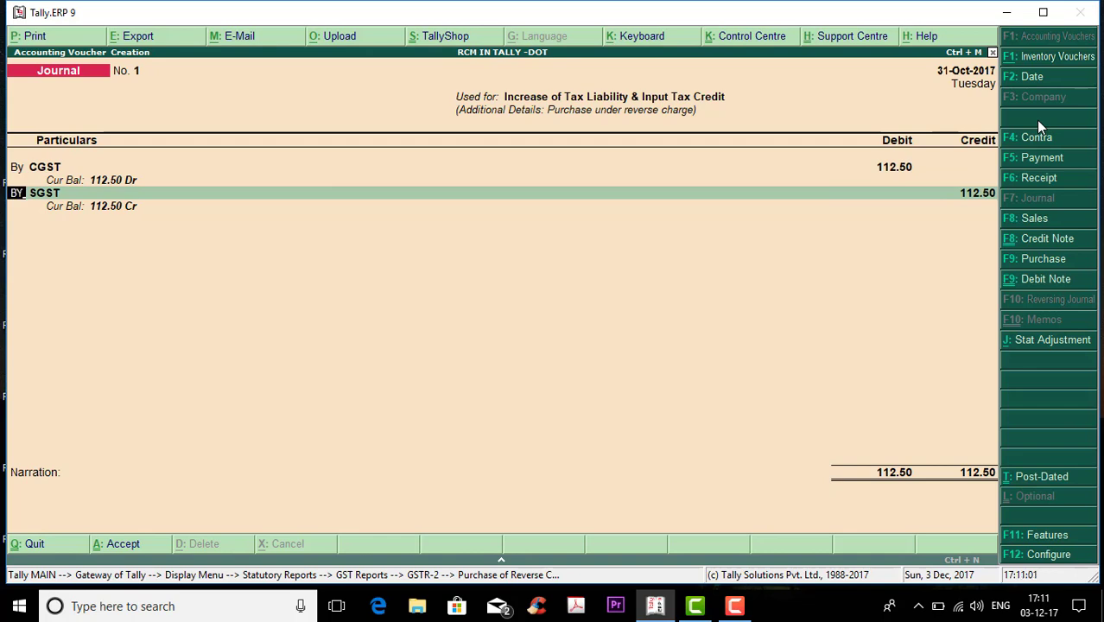
pyautogui.press('Return')
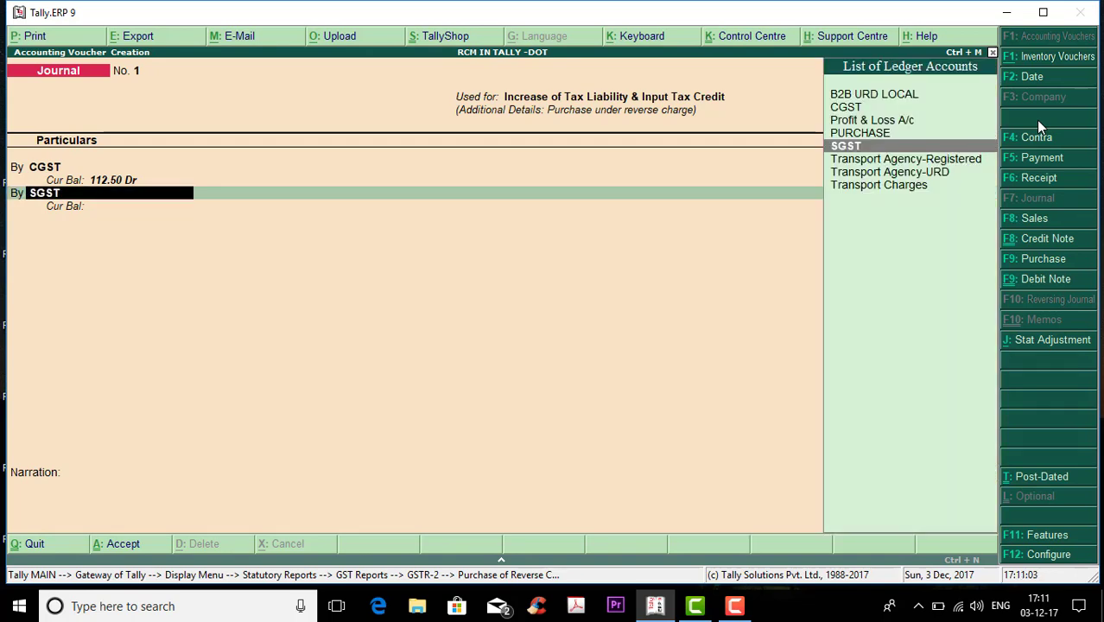
pyautogui.press('Return')
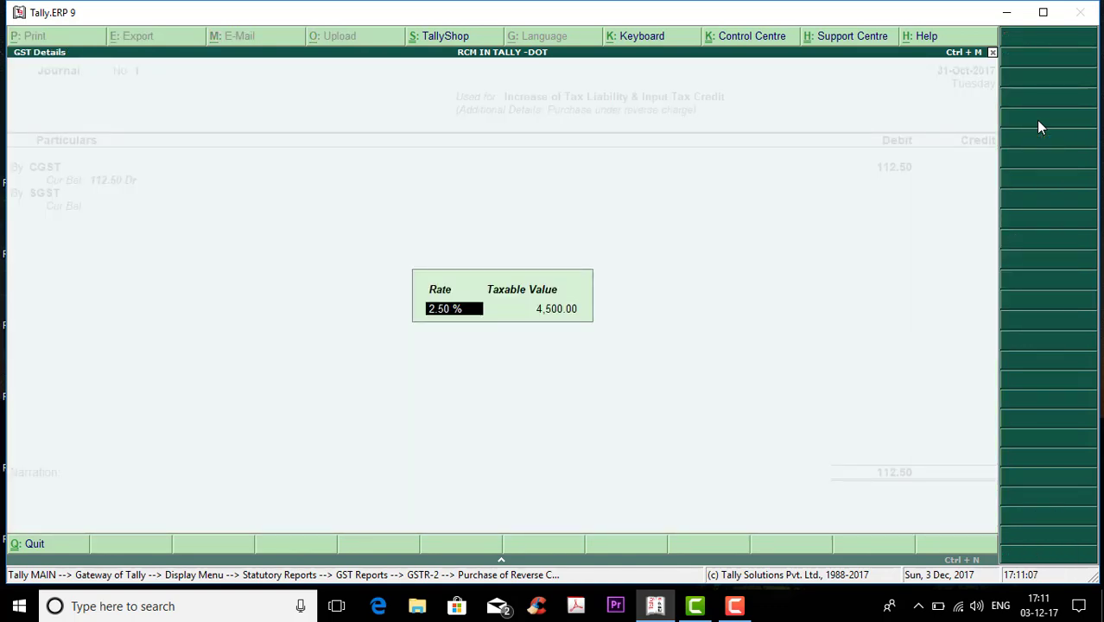
pyautogui.press('Return')
pyautogui.press('Return')
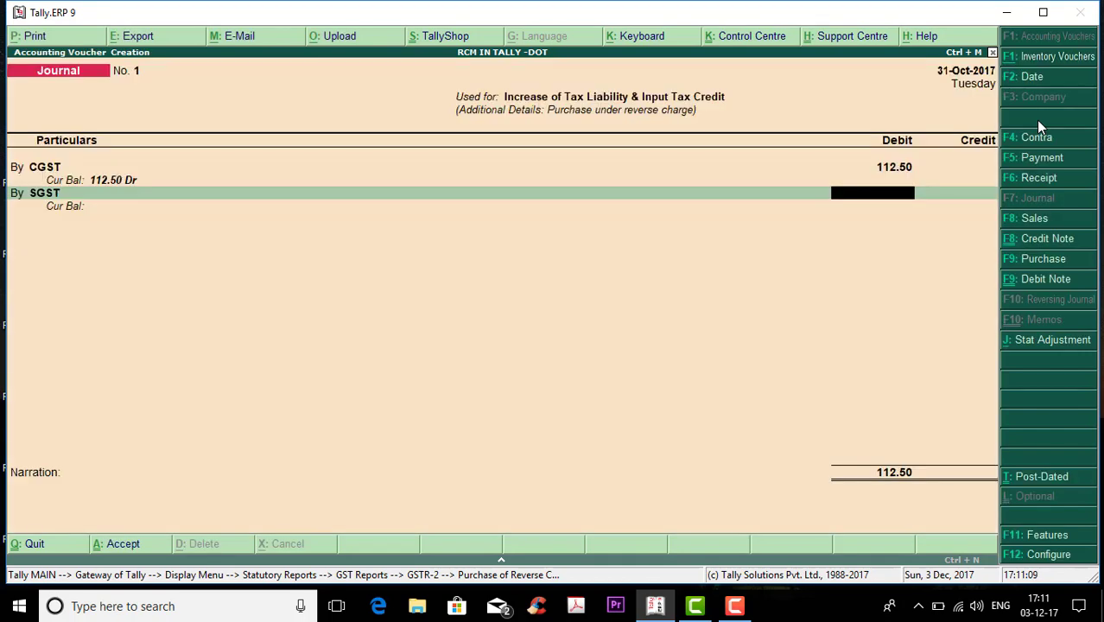
pyautogui.write('112.50')
pyautogui.press('Return')
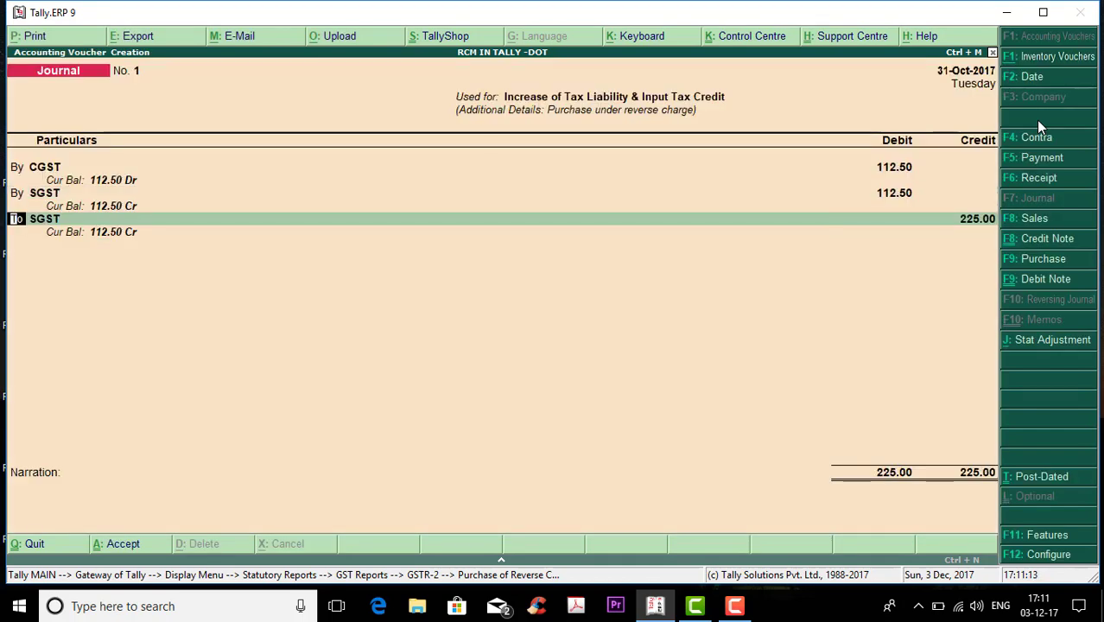
# Credit the CGST ledger with 112.50 at 2.50% on a taxable value of 4,500.00.
pyautogui.press('Return')
pyautogui.write('cg')
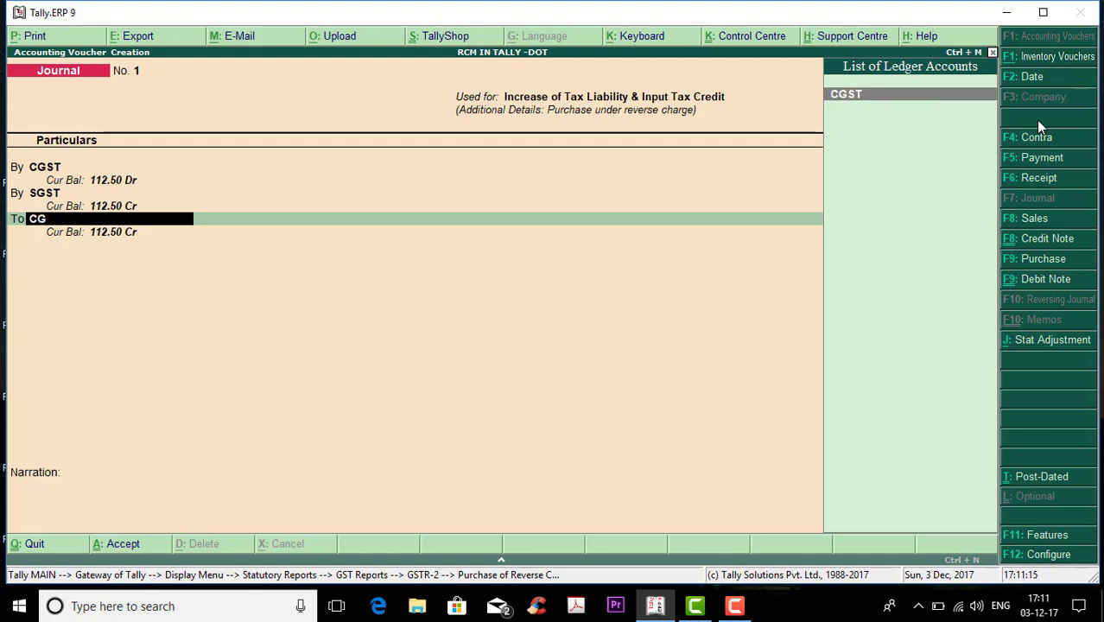
pyautogui.press('Return')
pyautogui.press('Return')
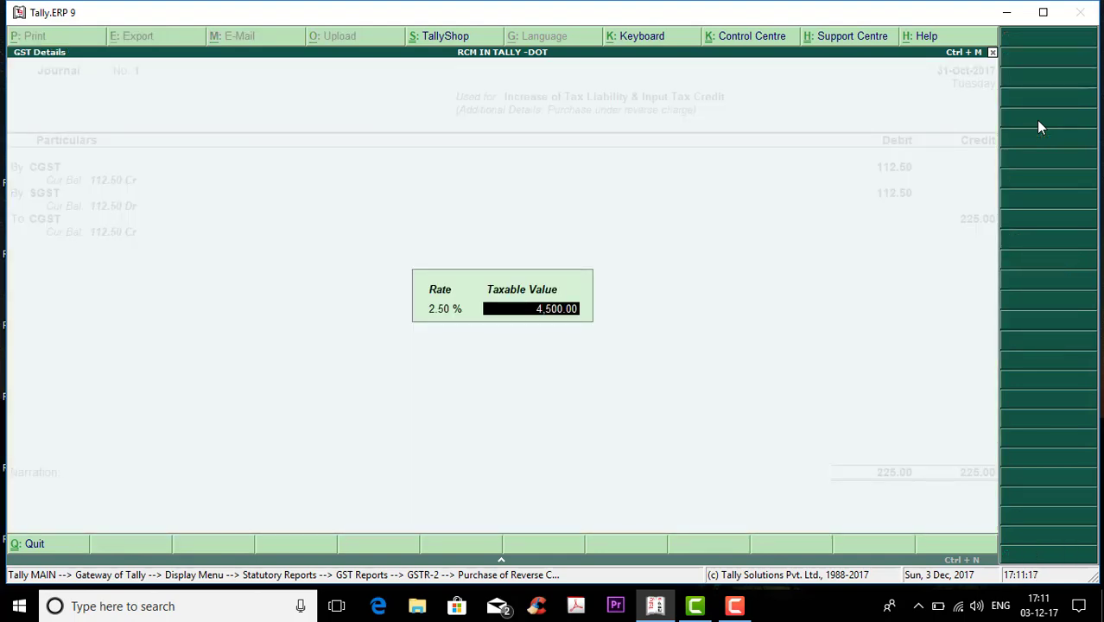
pyautogui.press('Return')
pyautogui.write('112.50')
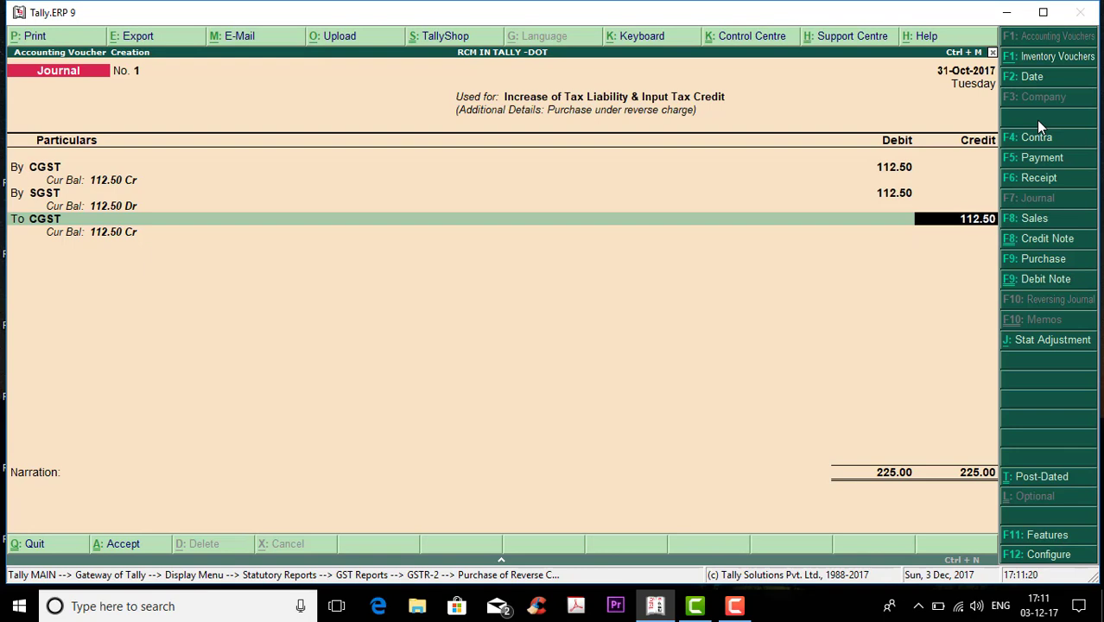
pyautogui.press('Return')
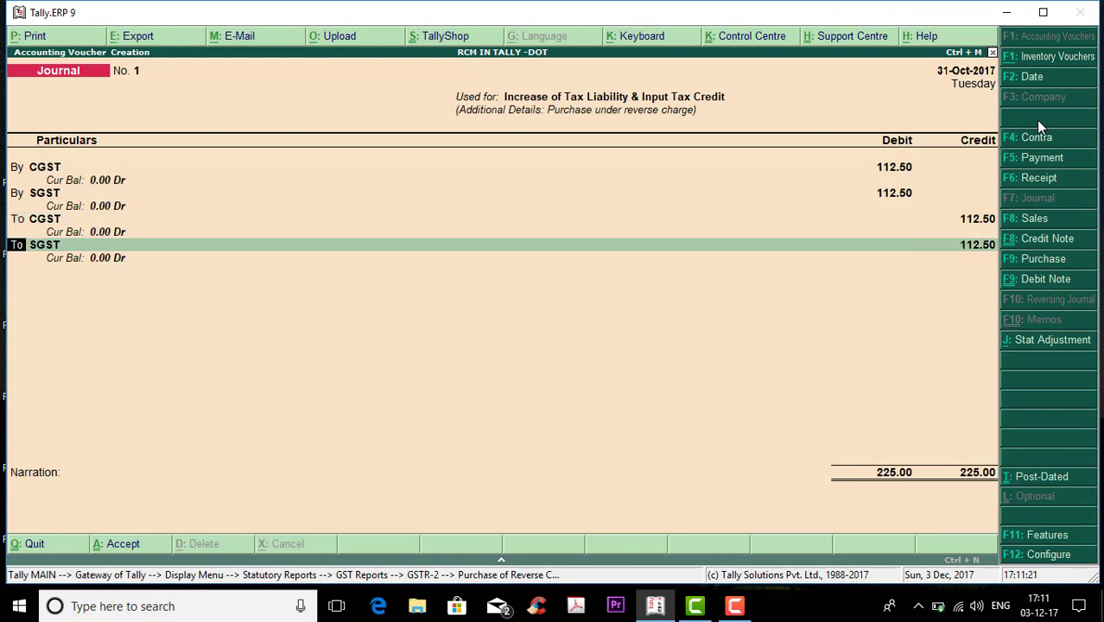
# Credit the SGST ledger with 112.50 at 2.50% on 4,500.00 and save the journal voucher without a narration.
pyautogui.press('Return')
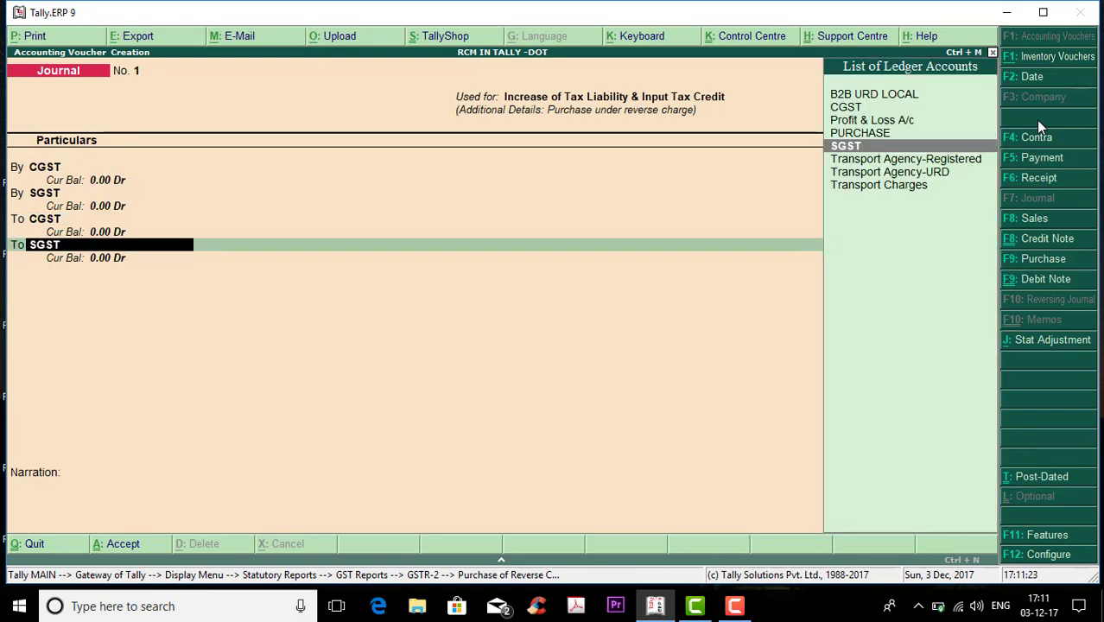
pyautogui.press('Return')
pyautogui.press('Return')
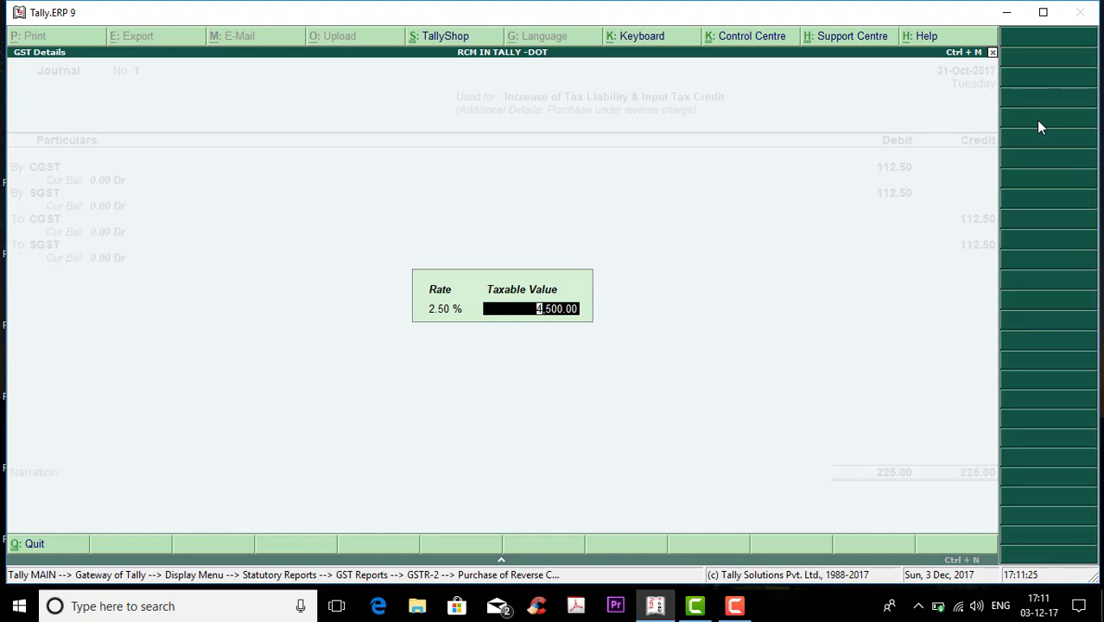
pyautogui.press('Return')
pyautogui.press('Return')
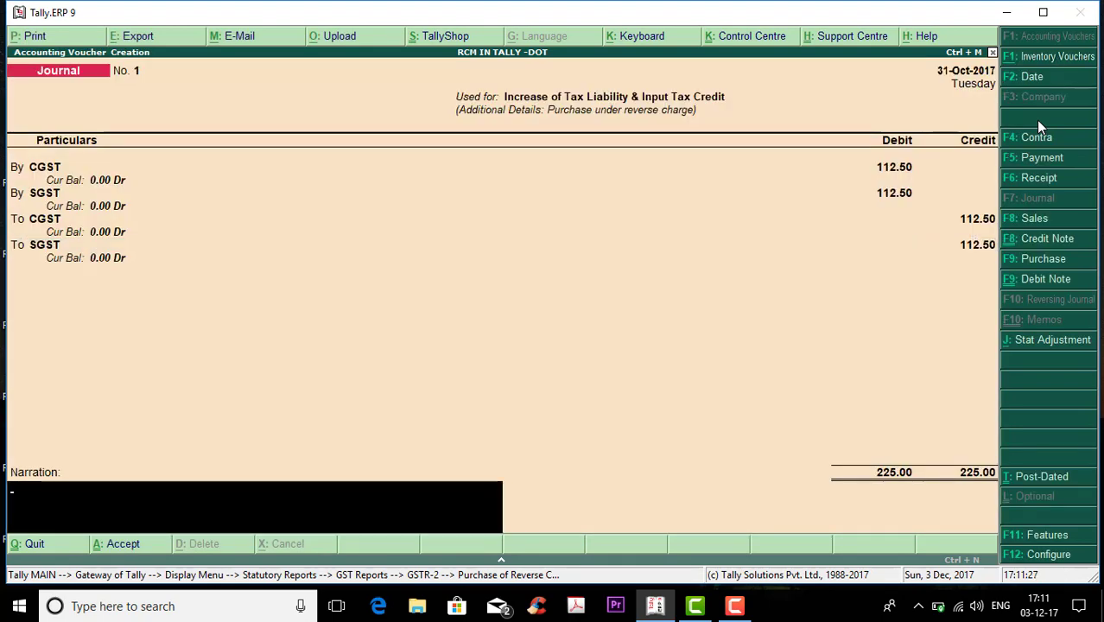
pyautogui.press('Return')
pyautogui.press('Return')
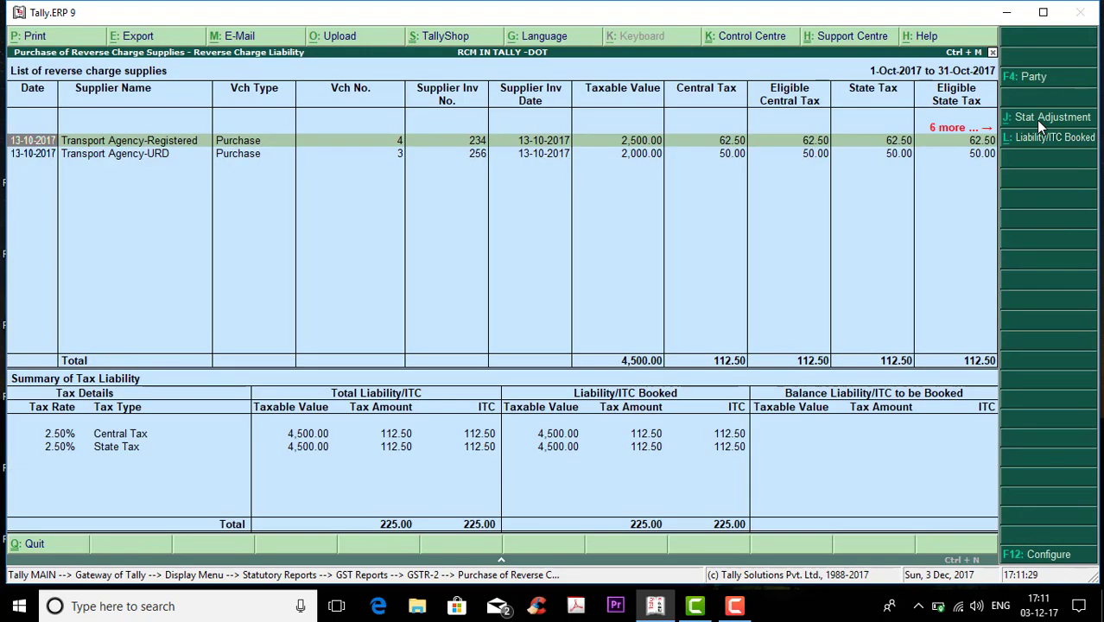